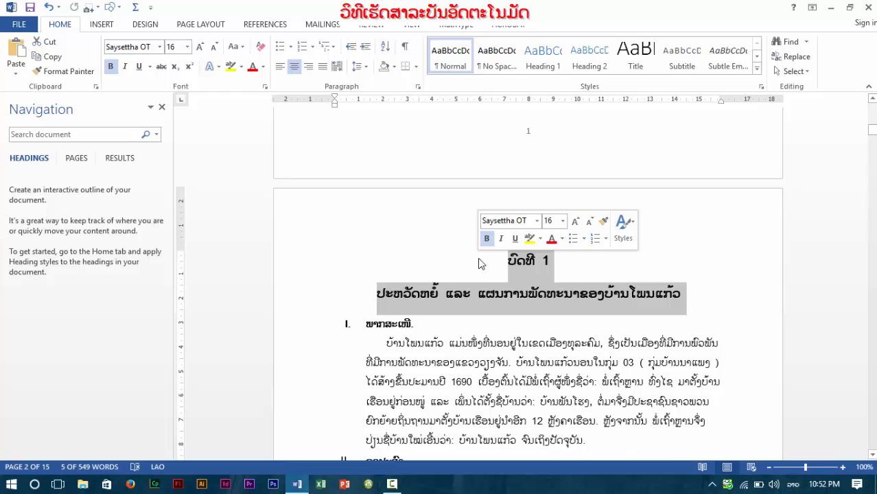
Apply the Heading 1 style to the two selected chapter title lines and set their font to Phetsarath OT.
left_click(542, 60)
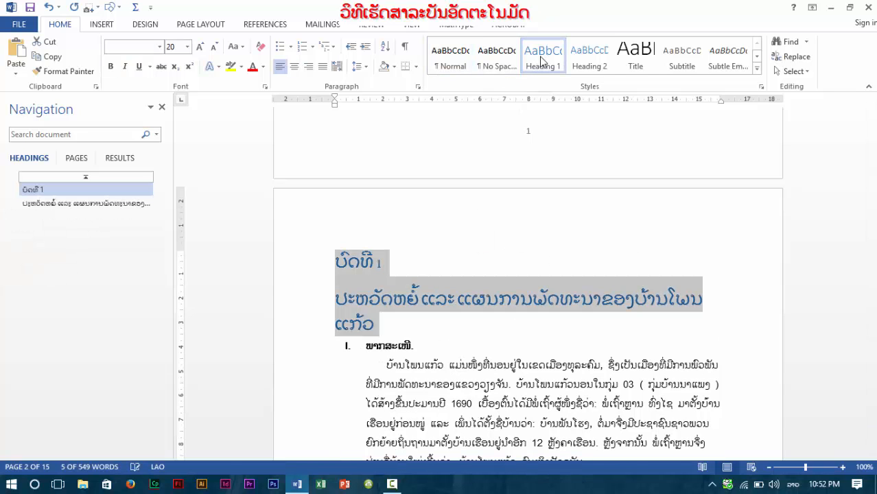
left_click(158, 47)
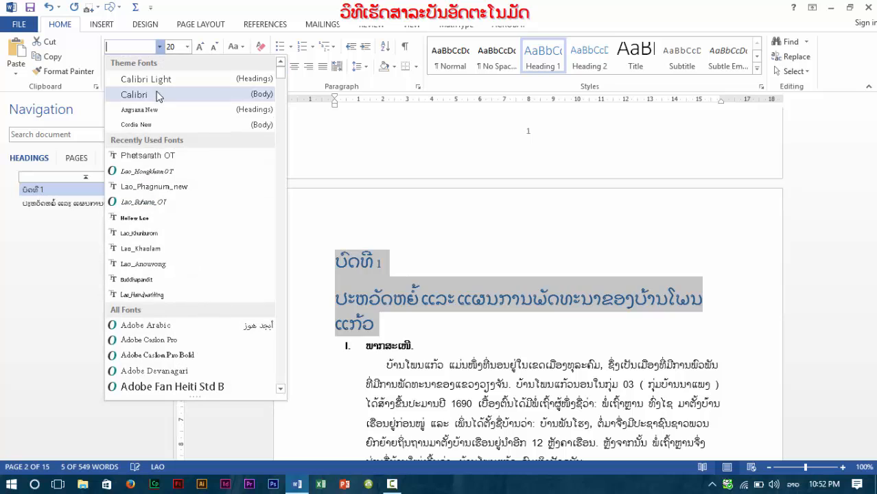
left_click(157, 152)
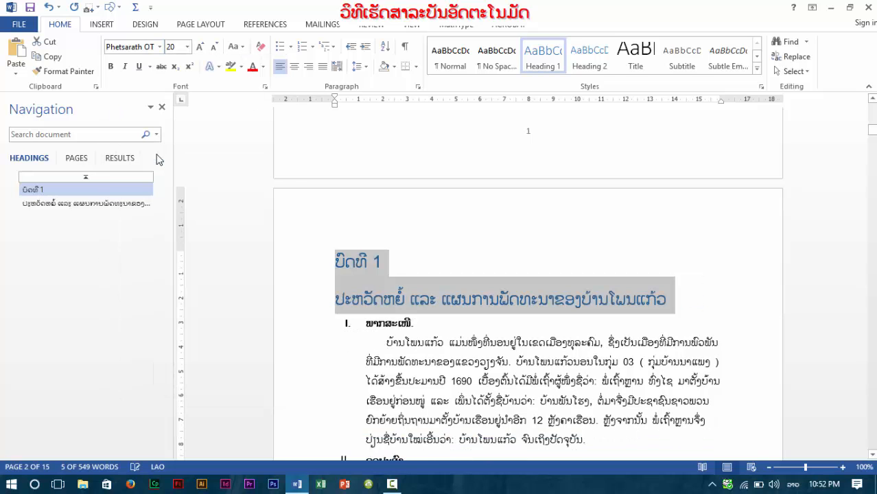
left_click(159, 48)
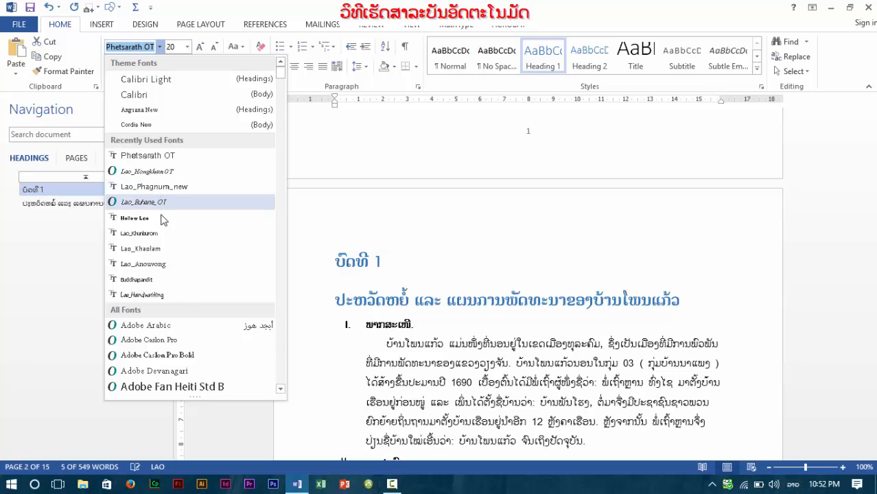
left_click(191, 157)
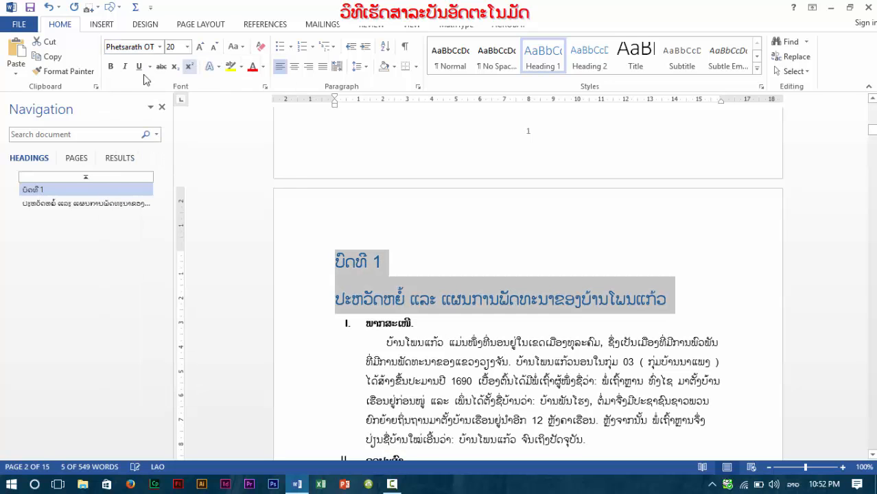
Format the two chapter 1 title lines as bold, black, size 16 and centred.
left_click(110, 66)
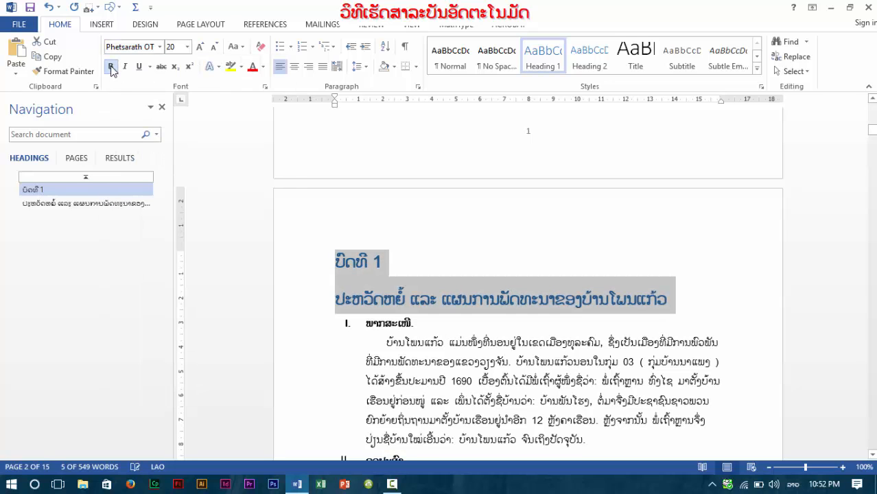
left_click(263, 66)
left_click(264, 112)
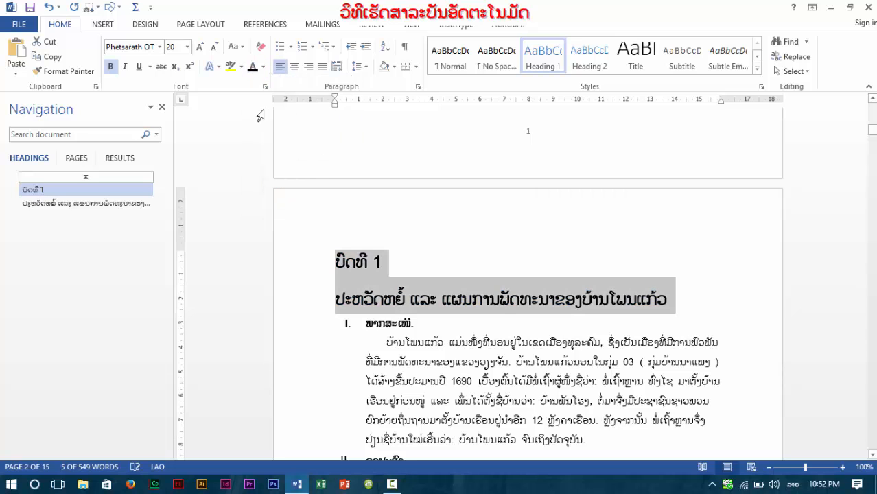
left_click(187, 48)
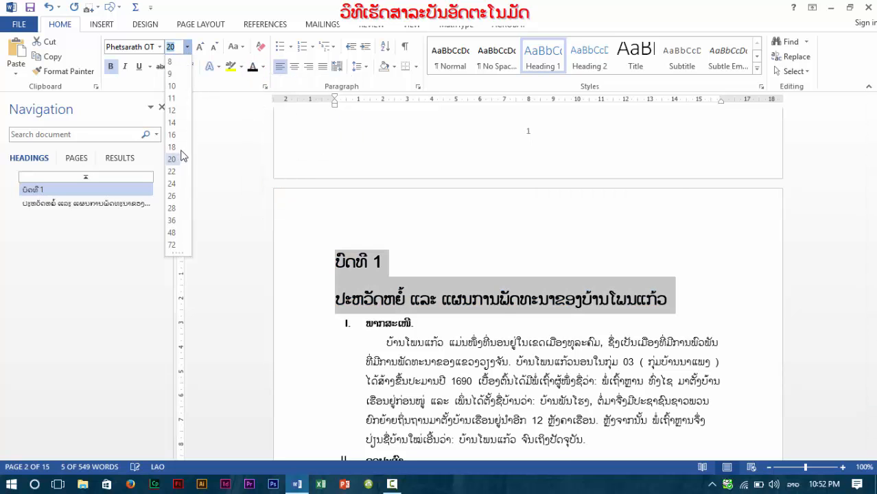
left_click(177, 136)
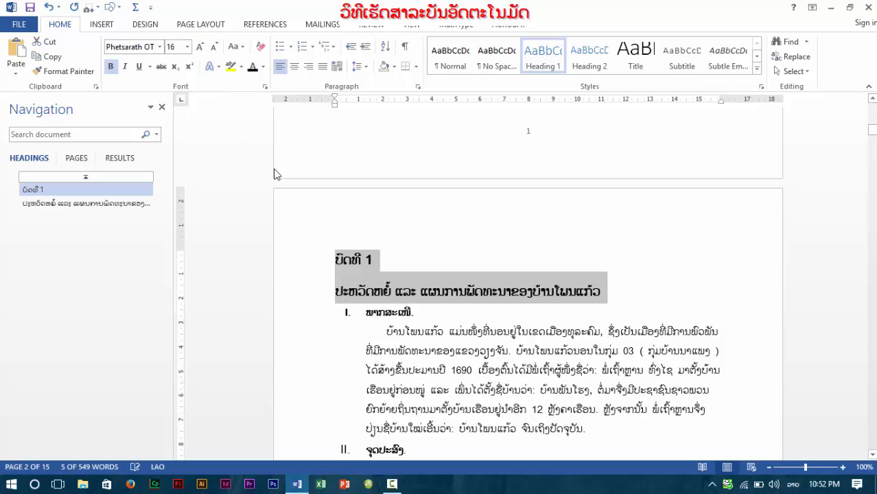
left_click(295, 67)
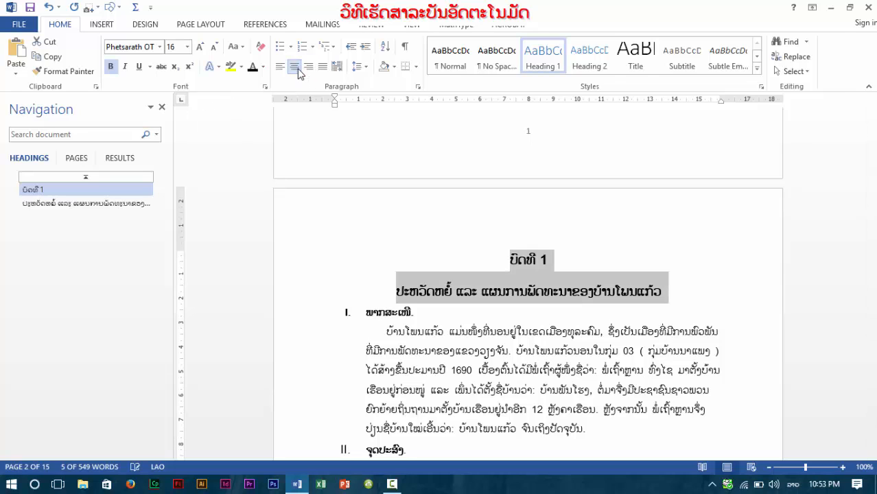
Apply the Heading 2 style to the section title ພາກສະເໜີ and restore its Roman numeral numbering.
left_click(423, 316)
left_click_drag(417, 317, 334, 316)
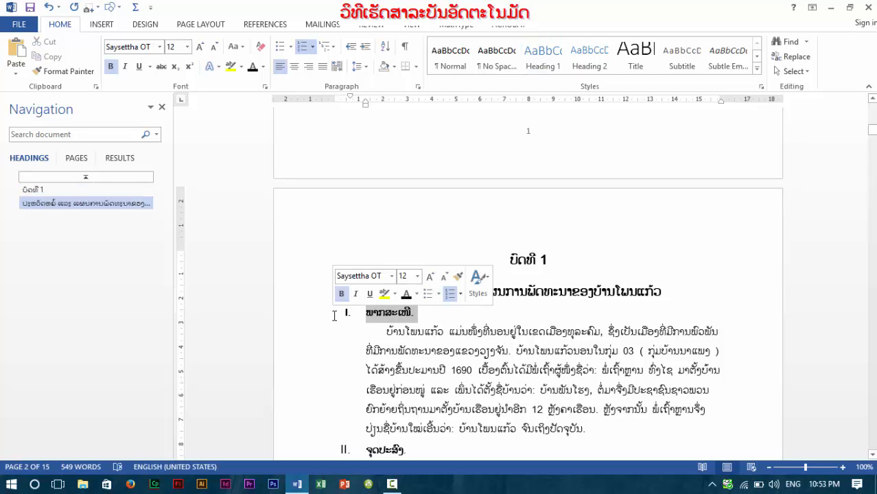
left_click(592, 69)
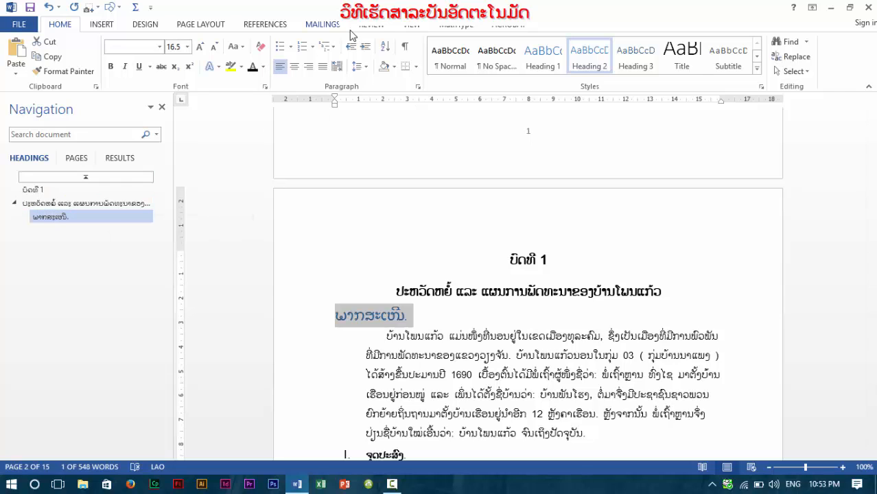
left_click(412, 25)
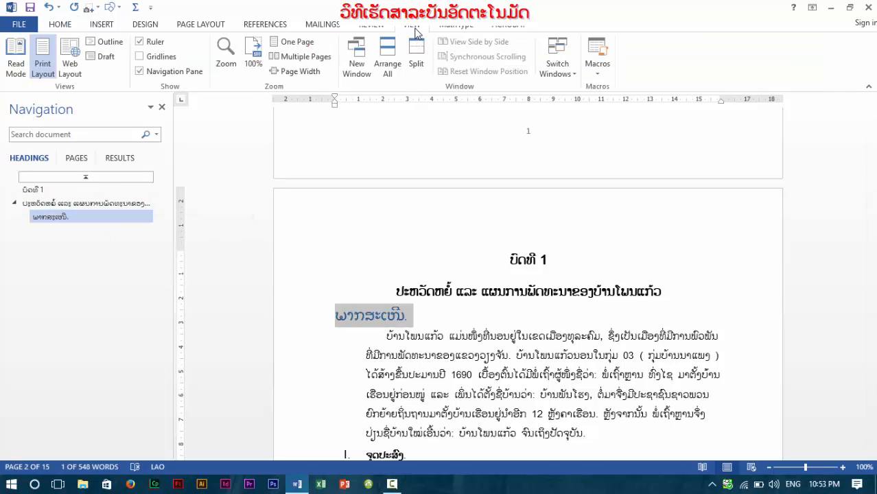
left_click(145, 73)
left_click(60, 26)
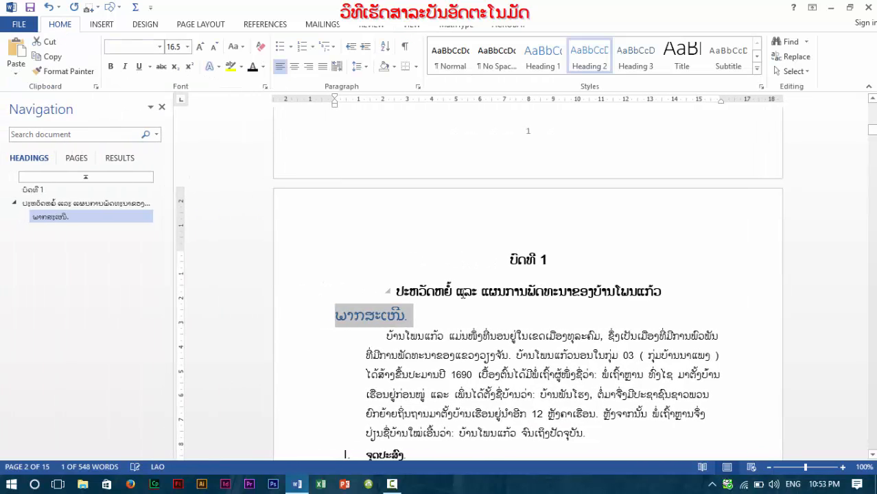
left_click(312, 47)
left_click(328, 155)
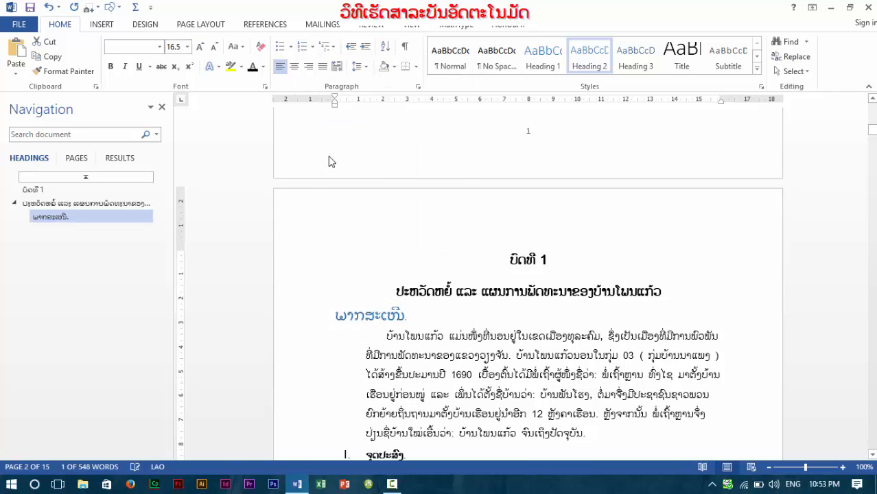
Format the ພາກສະເໜີ heading in Phetsarath OT, size 14, black and bold.
left_click(159, 47)
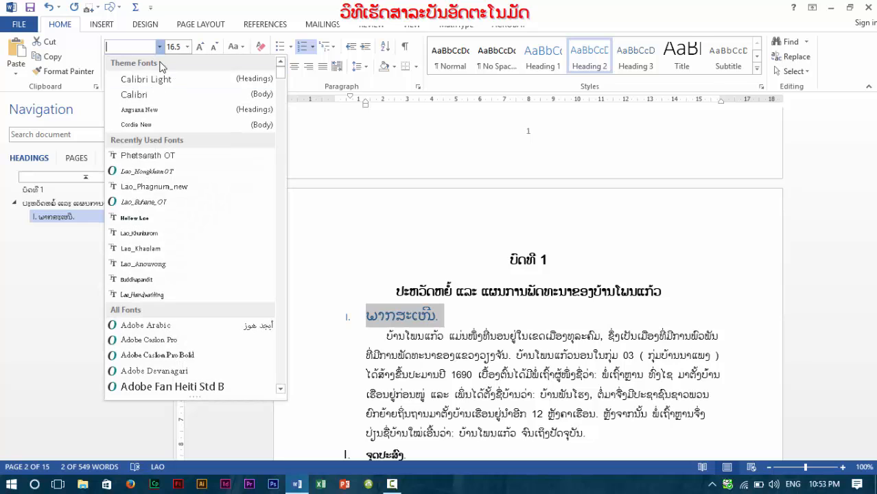
left_click(150, 153)
left_click(187, 48)
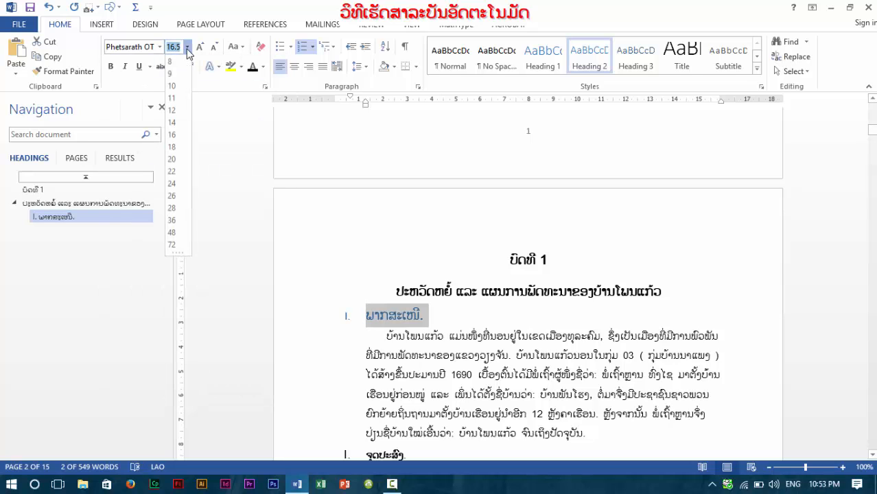
left_click(172, 123)
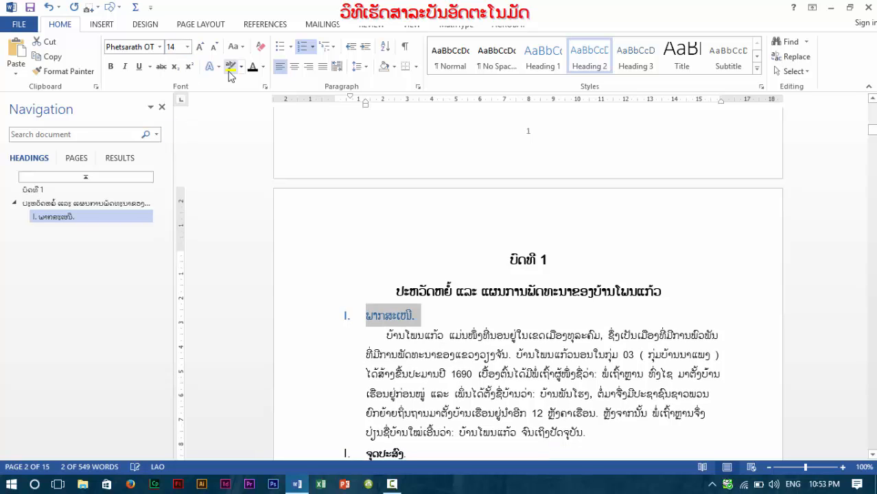
left_click(263, 68)
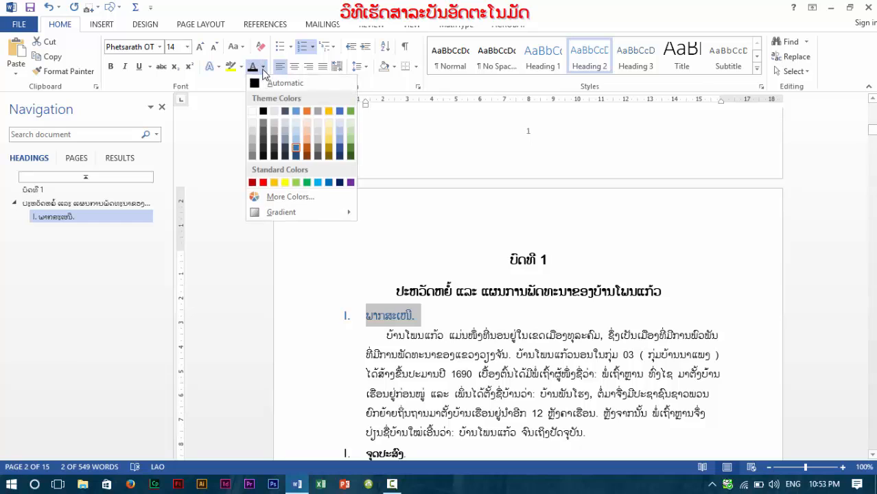
left_click(264, 117)
left_click(111, 66)
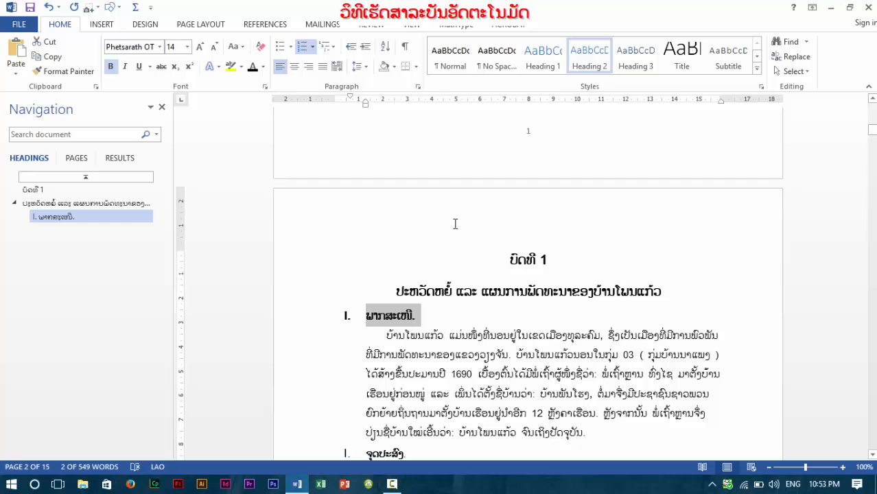
Try to copy the ພາກສະເໜີ heading's formatting to the ຈຸດປະສົງ section title with Format Painter.
scroll(455, 224, "down", 4)
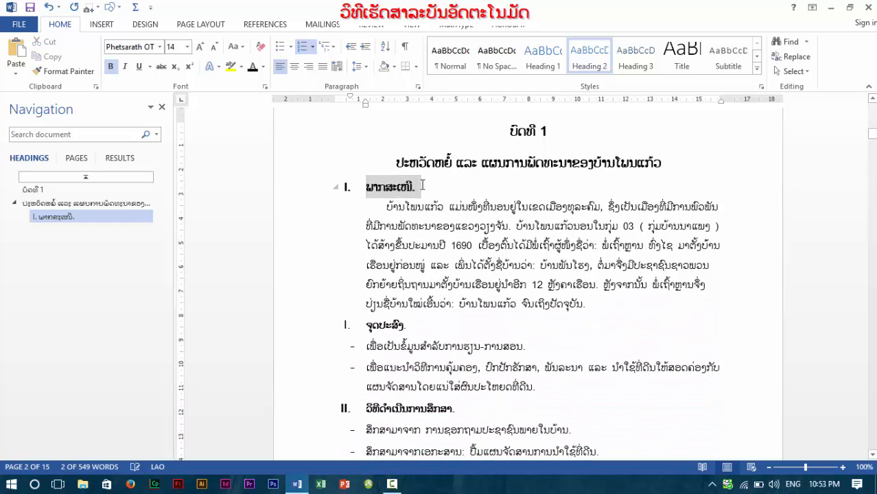
left_click(83, 74)
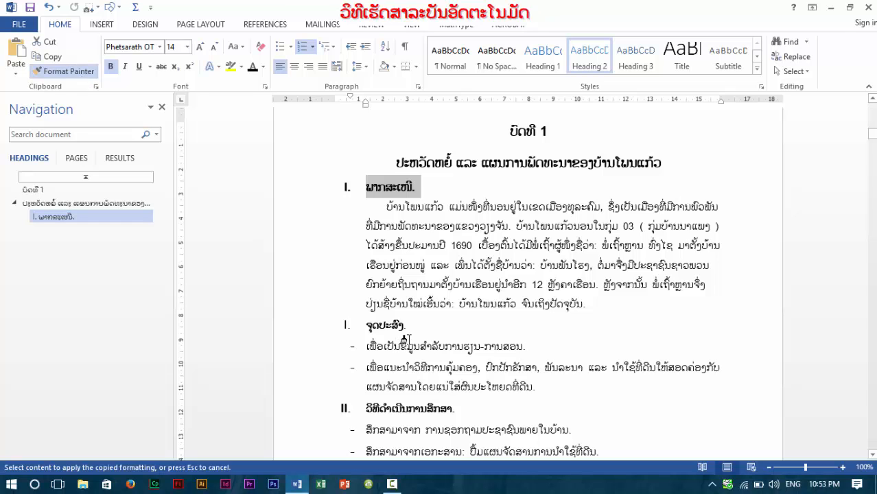
left_click_drag(409, 327, 312, 320)
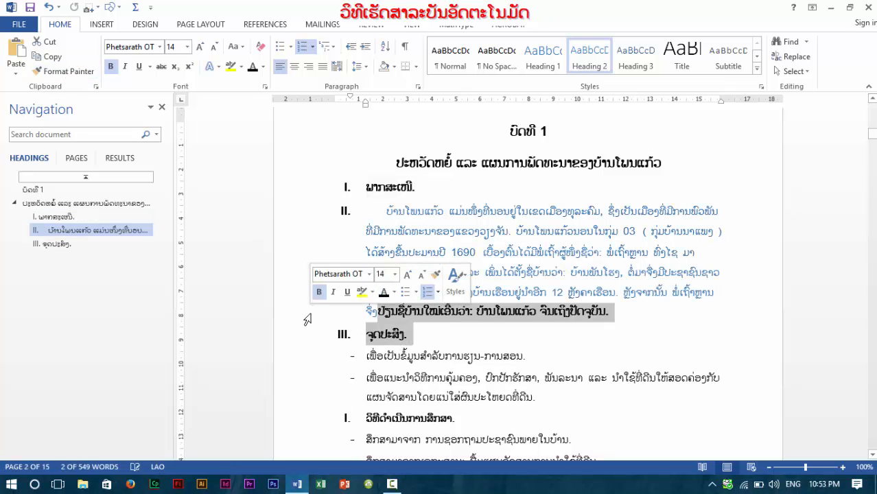
left_click(440, 337)
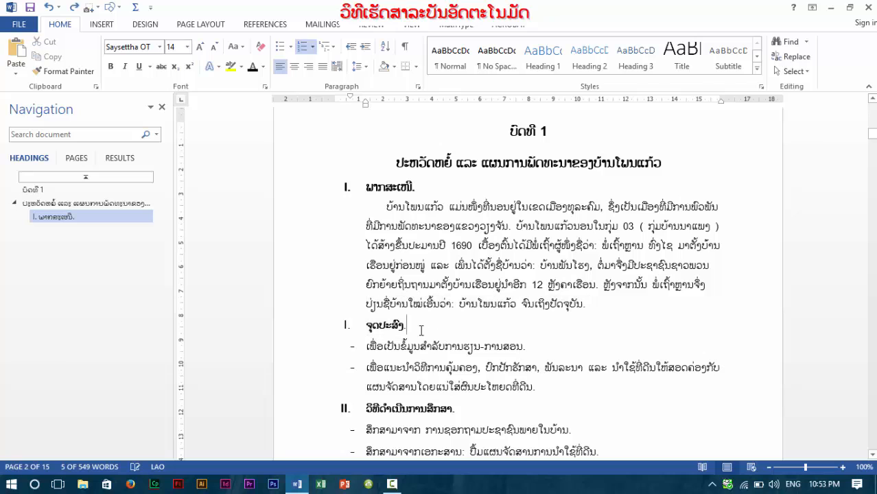
Copy the formatting of the ພາກສະເໜີ heading onto only the ຈຸດປະສົງ section title using Format Painter.
left_click_drag(419, 190, 335, 187)
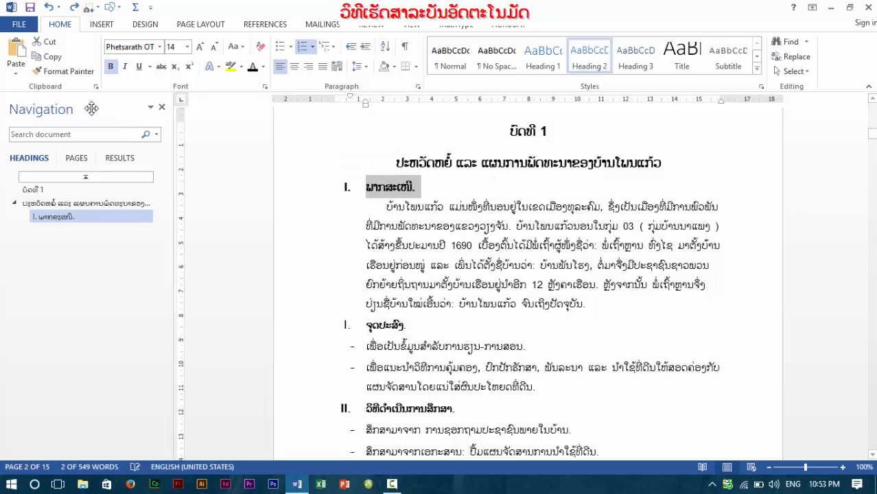
left_click(69, 72)
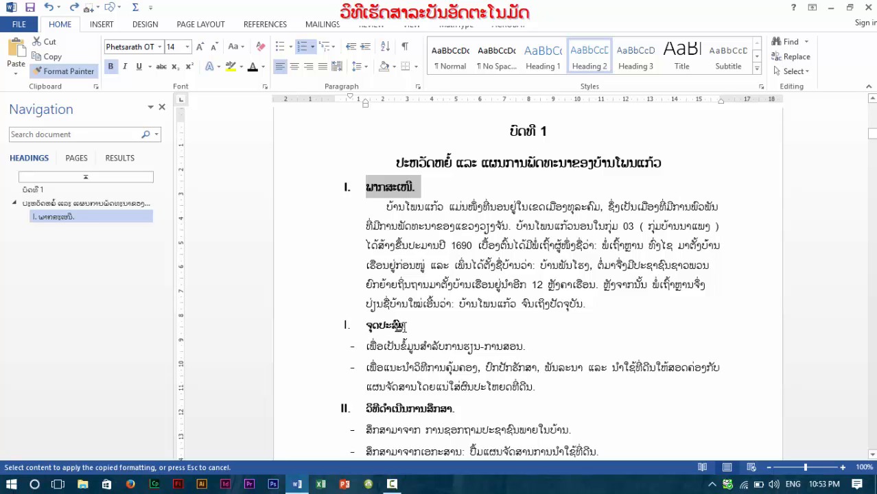
right_click(405, 327)
key("Escape")
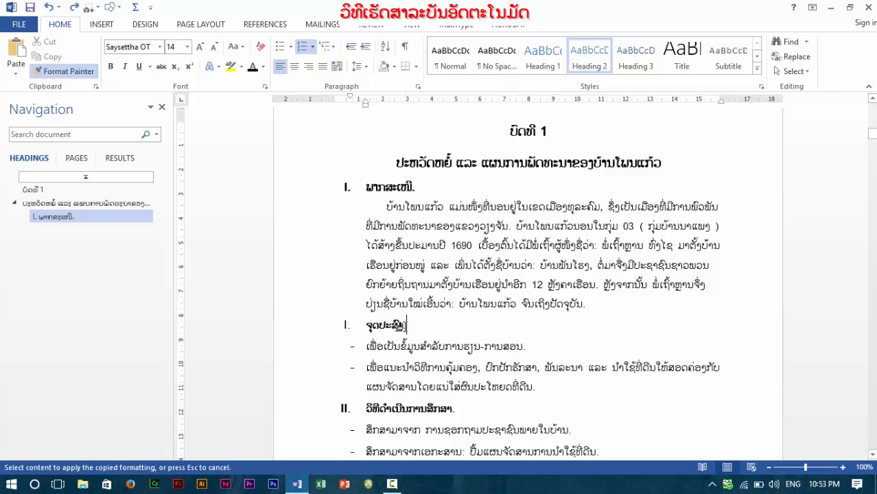
left_click_drag(398, 327, 366, 327)
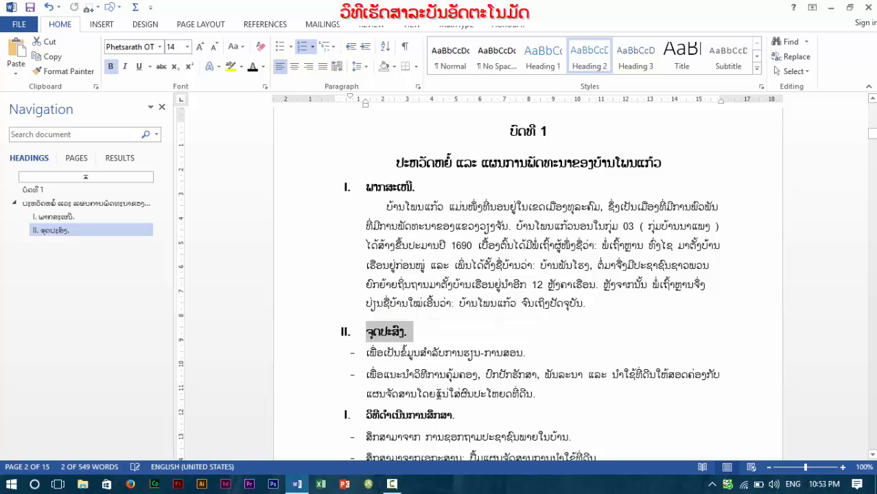
Copy the ຈຸດປະສົງ heading's formatting to the ວິທີດຳເນີນການສຶກສາ section title and colour its Roman numeral black.
left_click(52, 71)
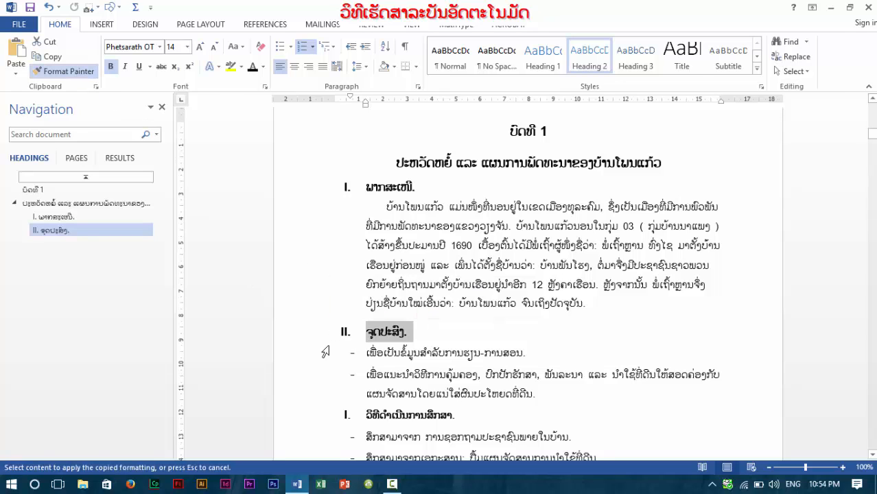
mouse_move(450, 415)
left_mouse_down()
mouse_move(305, 427)
mouse_move(332, 409)
left_mouse_up()
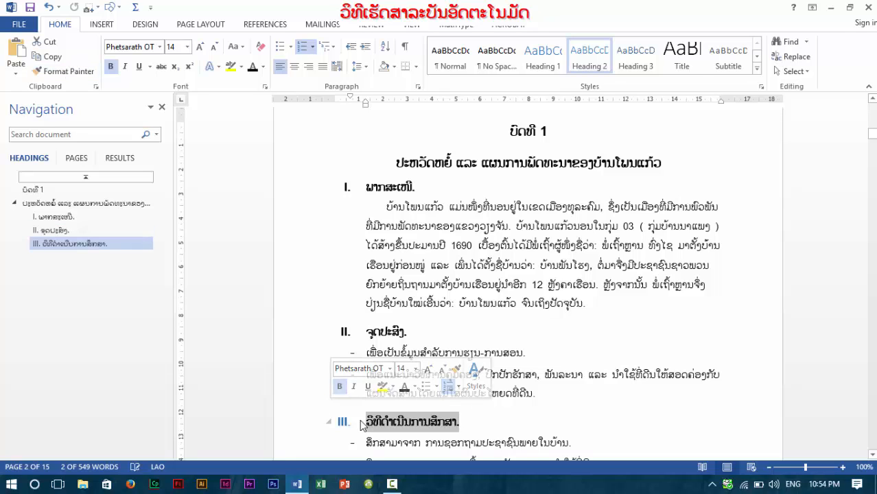
left_click(343, 421)
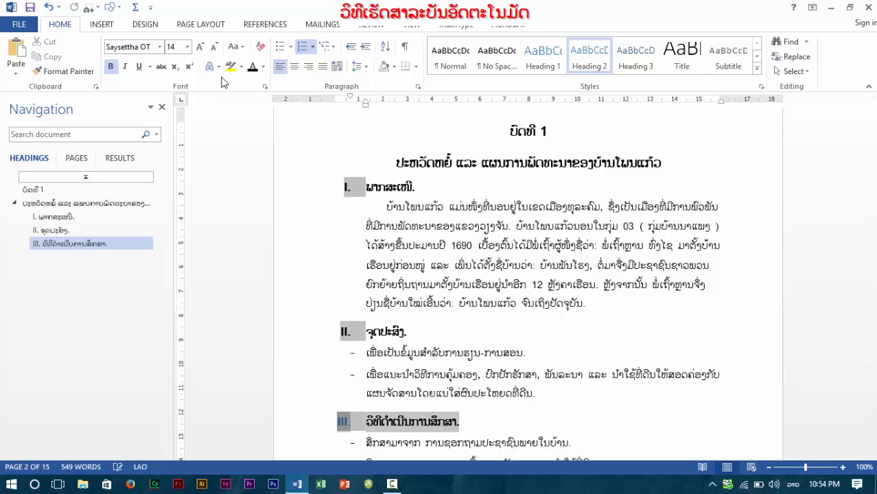
left_click(252, 70)
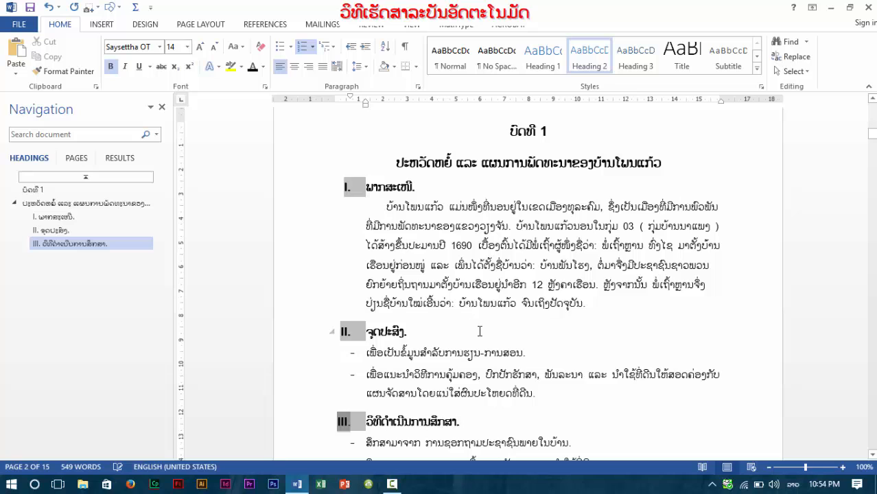
Copy the ວິທີດຳເນີນການສຶກສາ heading's formatting to the ຜົນຂອງການສຶກສາ section title with Format Painter.
scroll(480, 332, "down", 5)
left_click(464, 243)
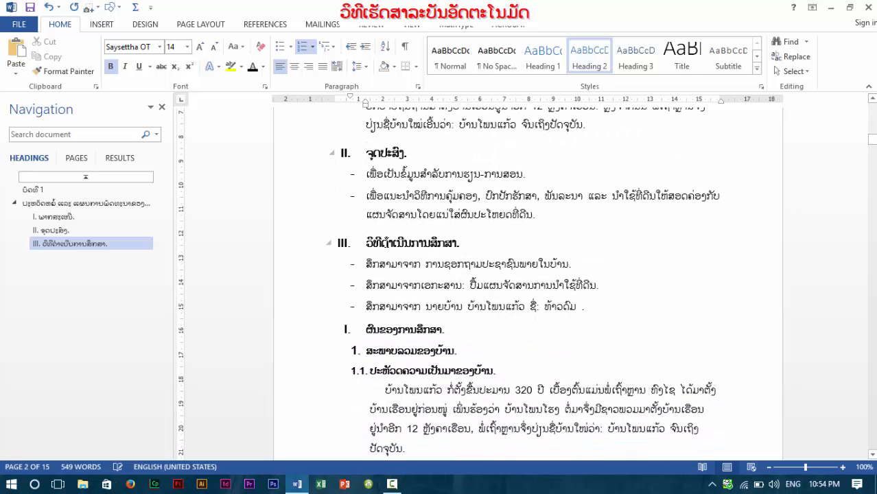
left_click_drag(366, 243, 464, 243)
left_click(68, 71)
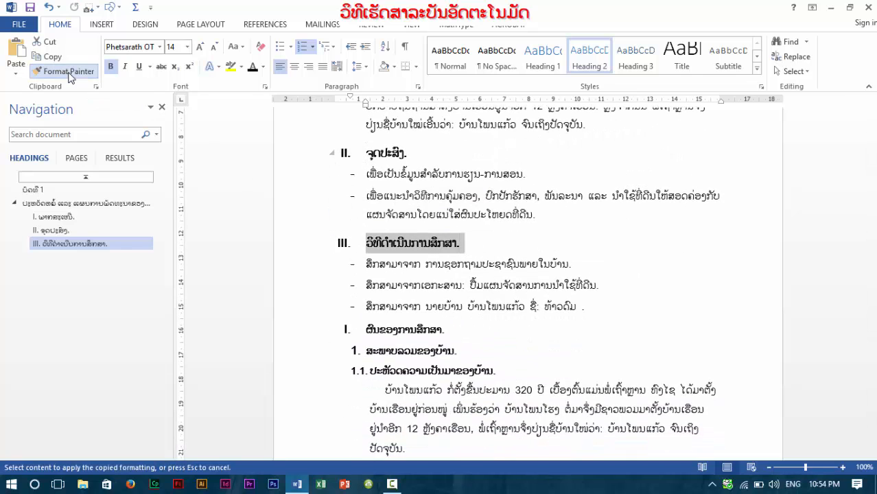
left_click_drag(449, 329, 328, 336)
left_click(461, 357)
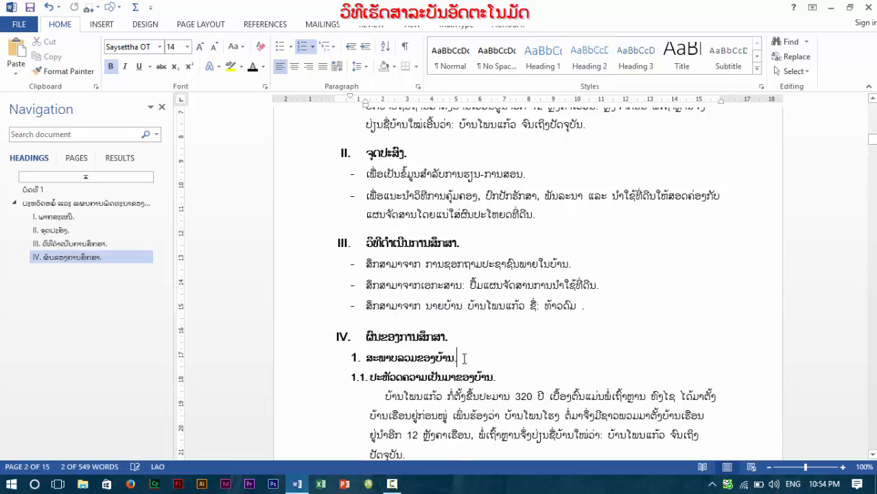
Apply the Heading 3 style to the ສະພາບລວມຂອງບ້ານ title and number it with the 1., 1.1., 1.1.1. multilevel list.
left_click_drag(461, 358, 354, 359)
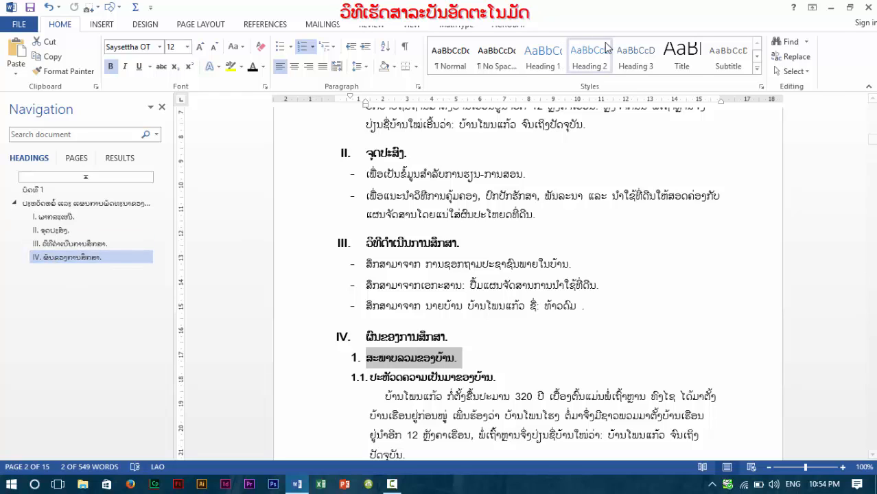
left_click(630, 52)
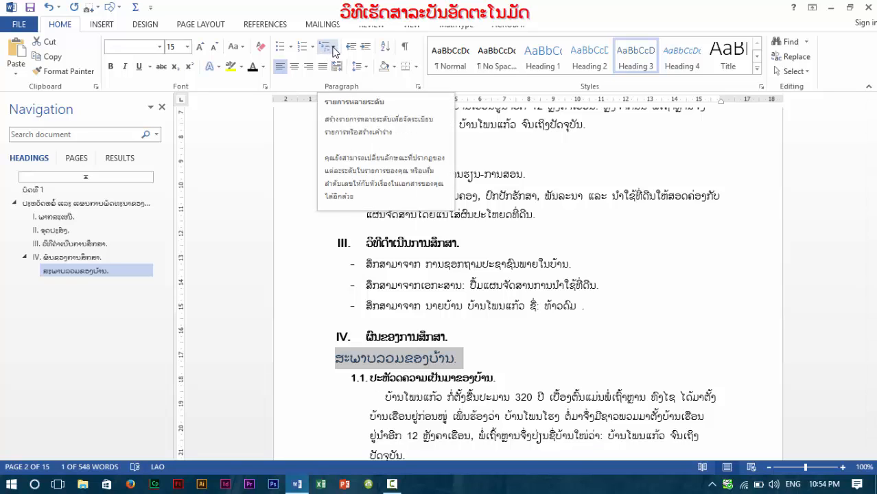
left_click(334, 52)
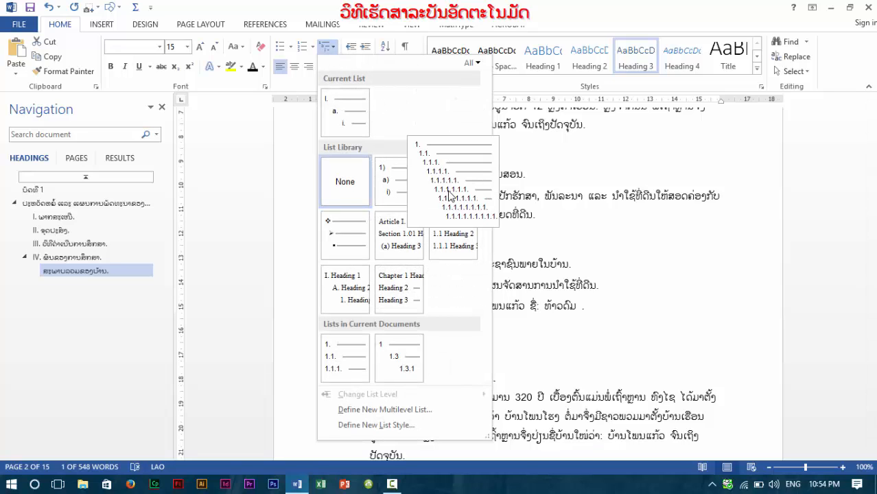
left_click(450, 196)
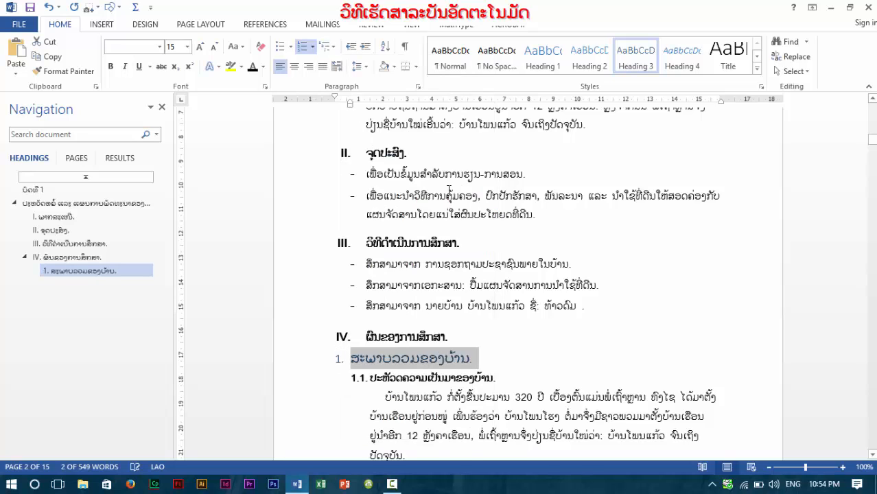
Format the ສະພາບລວມຂອງບ້ານ heading in Phetsarath OT, size 14, bold and black.
left_click(159, 47)
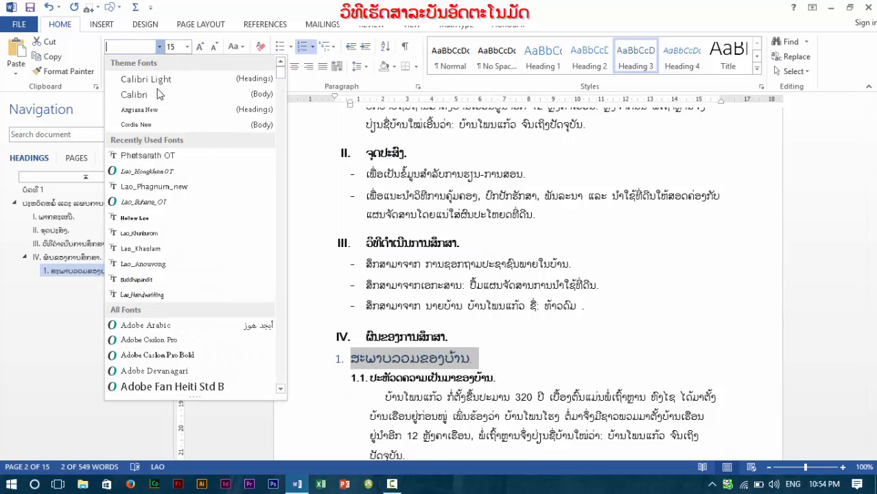
left_click(147, 156)
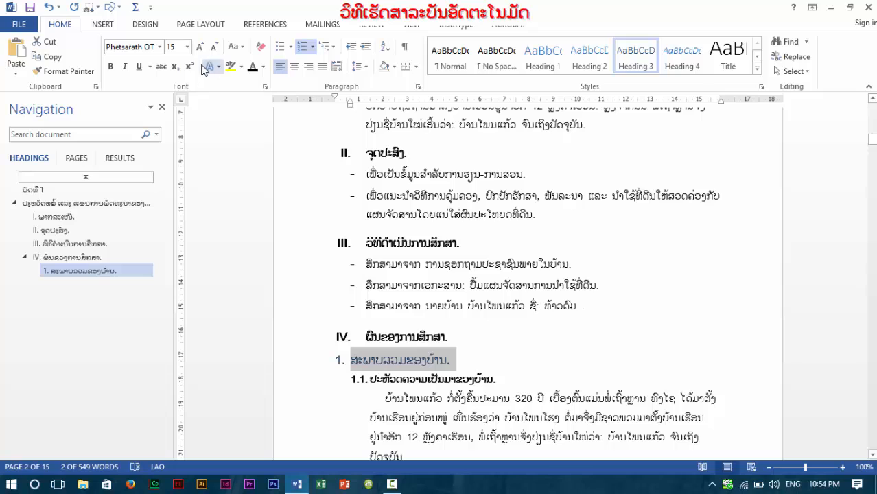
left_click(187, 47)
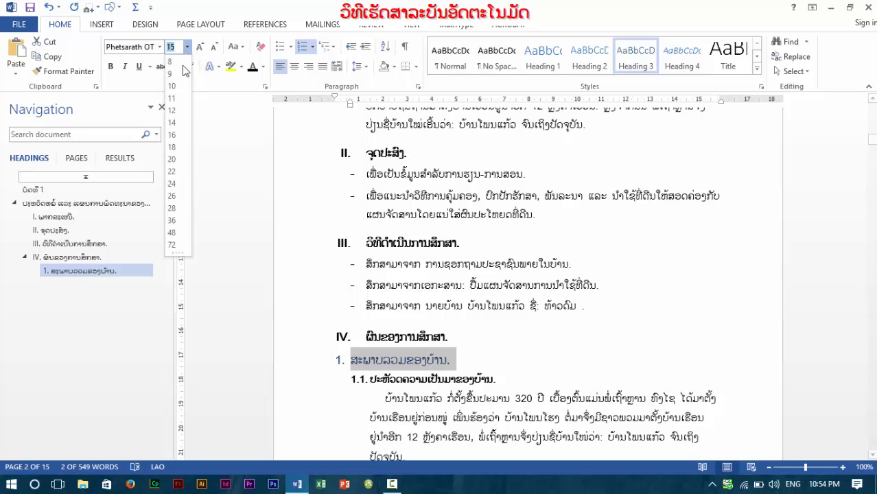
left_click(175, 123)
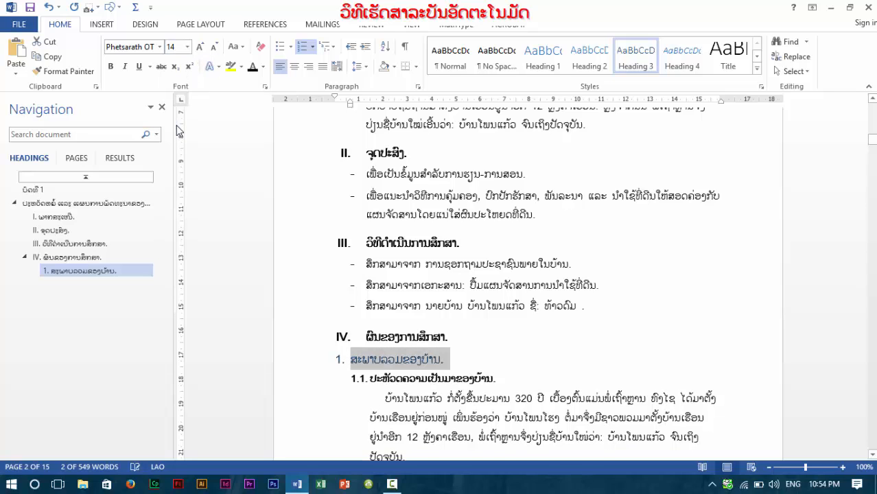
left_click(262, 67)
left_click(264, 112)
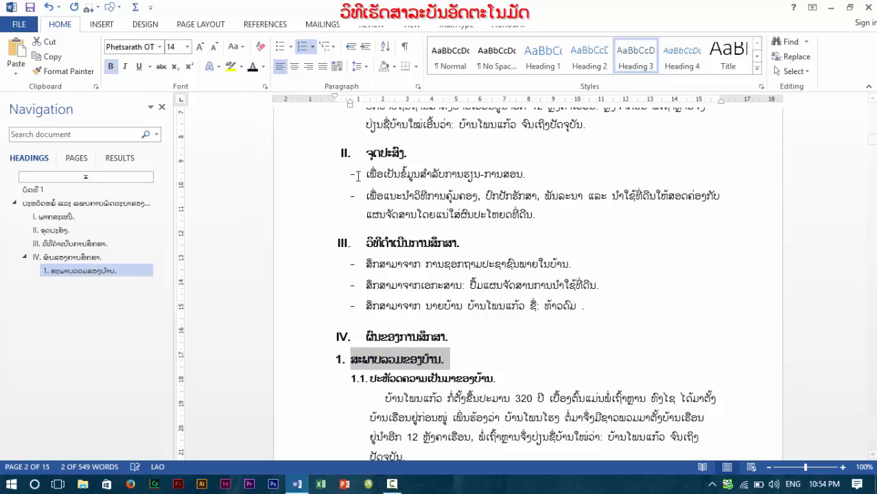
Copy the ສະພາບລວມຂອງບ້ານ heading's formatting to the ປະຫວັດຄວາມເປັນມາຂອງບ້ານ title and make it item 1.1., aligned with the heading above.
left_click(451, 362)
left_click_drag(451, 362, 321, 368)
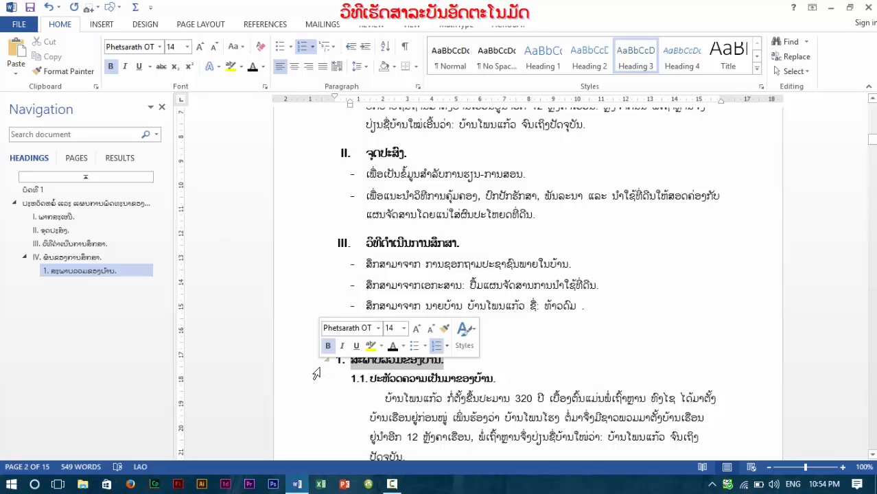
left_click(65, 71)
left_click_drag(500, 383, 336, 384)
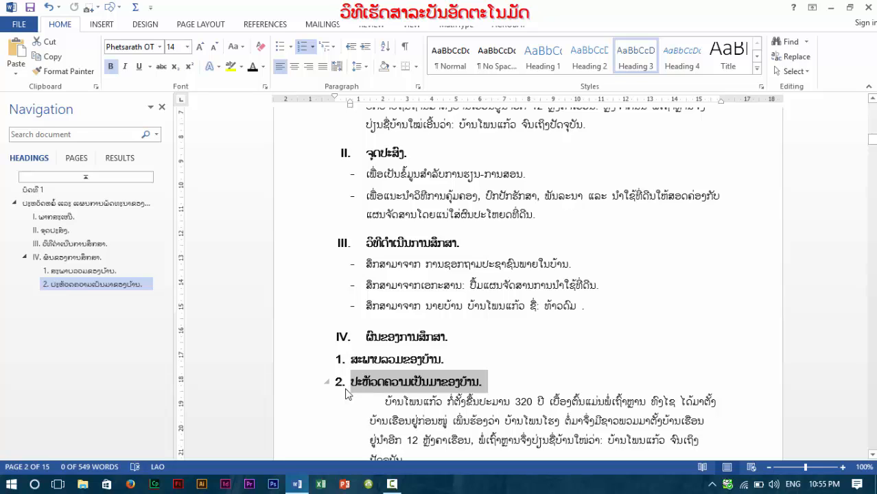
key("ctrl+z")
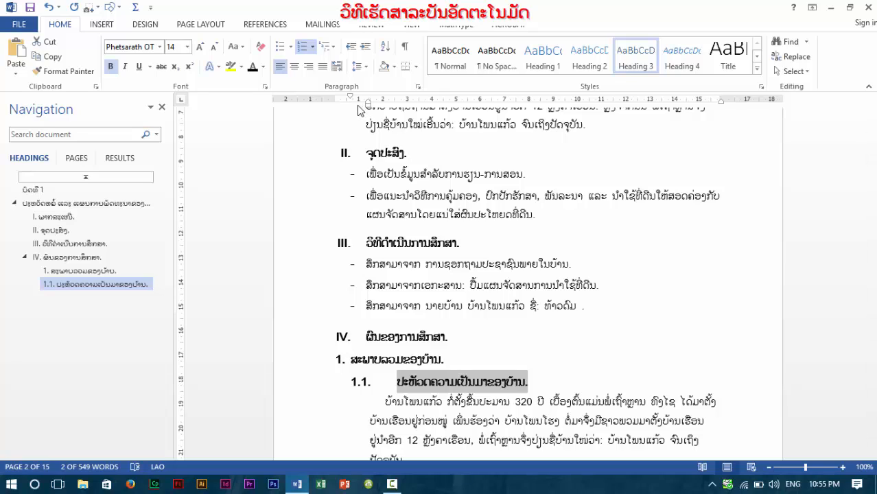
left_click_drag(368, 108, 353, 107)
Copy the 1.1. heading's formatting to the ອາຊີບ title with Format Painter and delete its duplicate hand-typed 1.2 number.
scroll(483, 352, "down", 4)
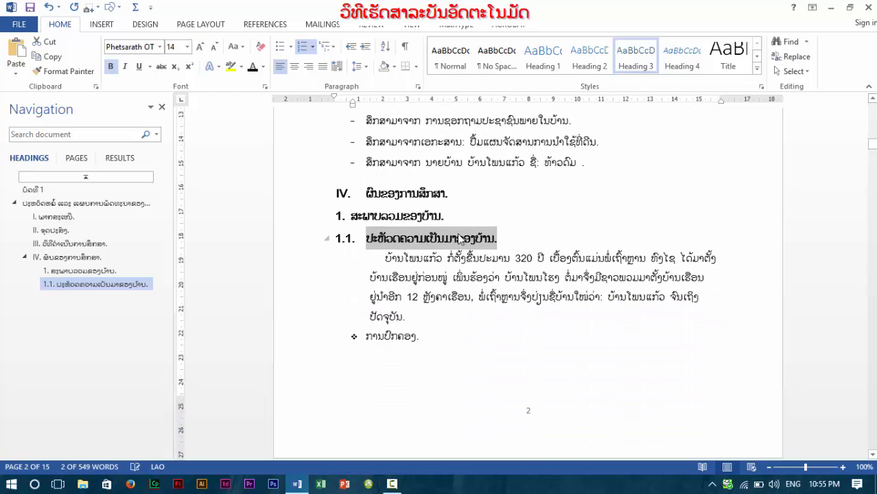
scroll(435, 379, "down", 8)
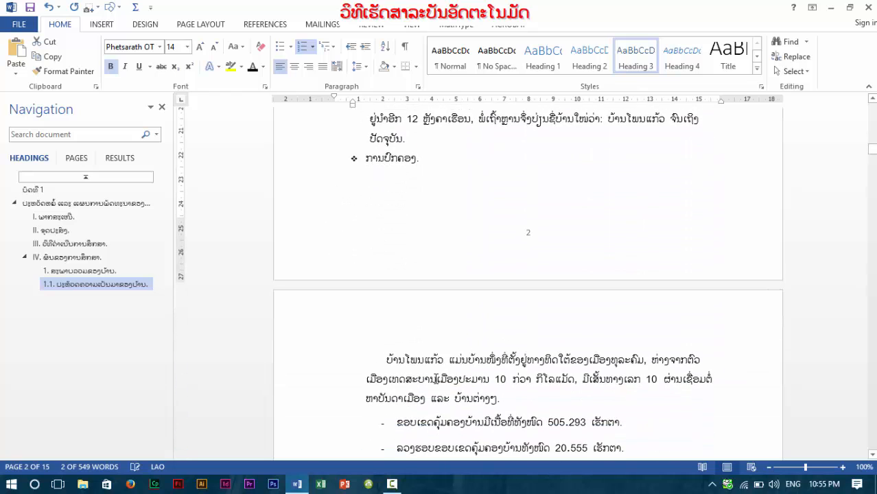
scroll(435, 380, "down", 10)
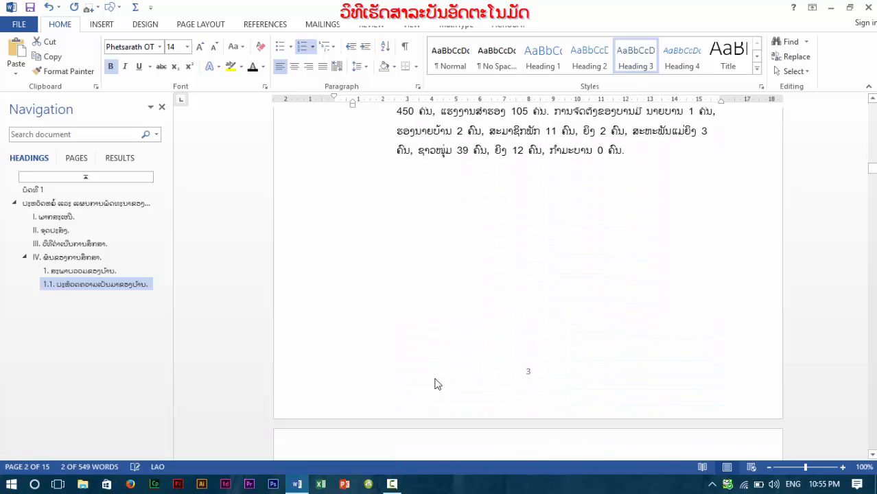
scroll(436, 379, "down", 6)
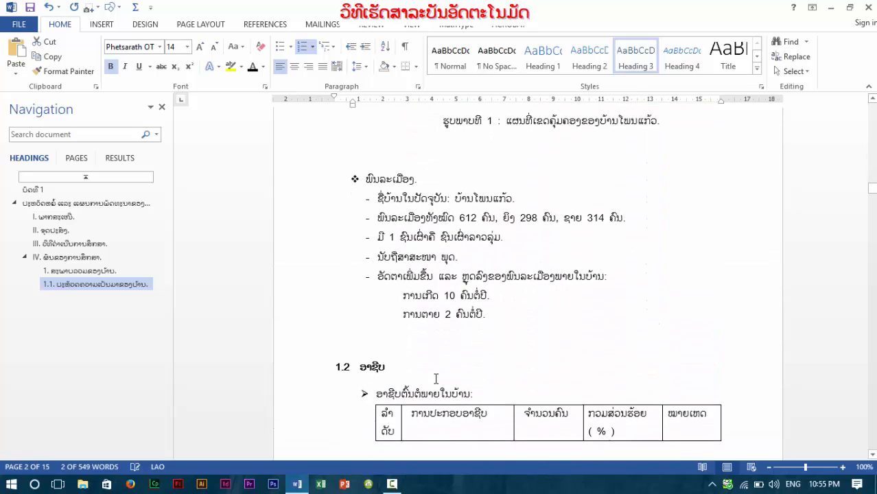
left_click(64, 71)
left_click_drag(358, 313, 289, 315)
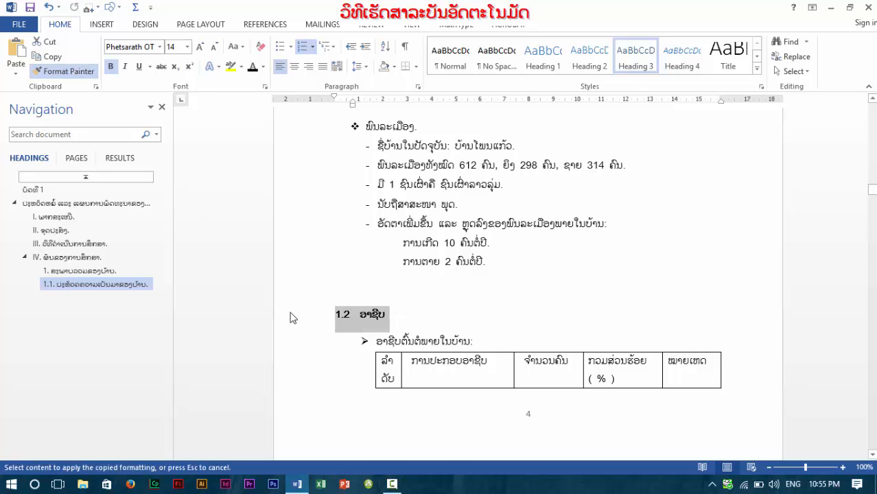
left_click(366, 318)
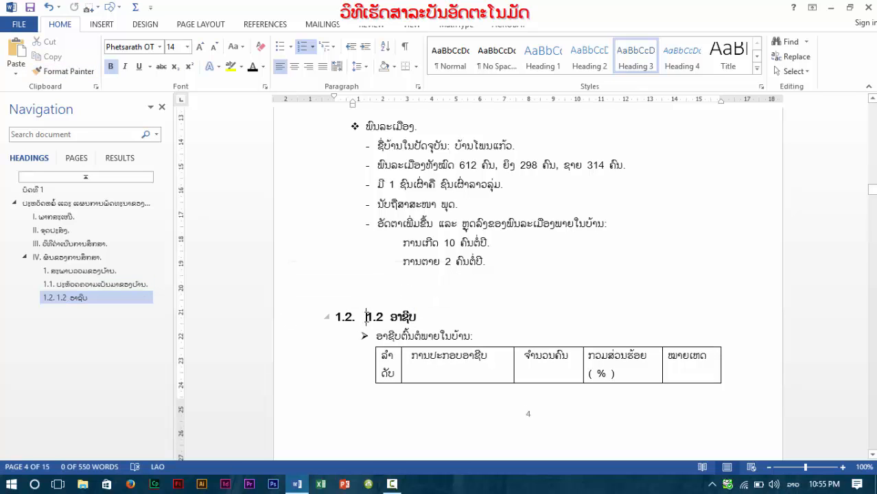
key("Delete")
key("Delete")
key("Delete")
key("Delete")
key("Delete")
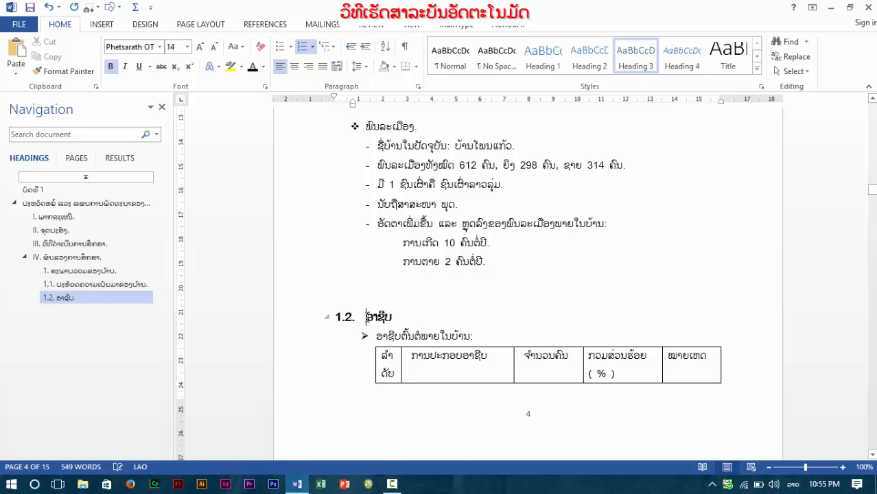
Copy the ອາຊີບ heading's formatting to the ທີ່ຕັ້ງຂອງບ້ານ title and delete the leftover period and space before its text.
left_click_drag(399, 321, 308, 317)
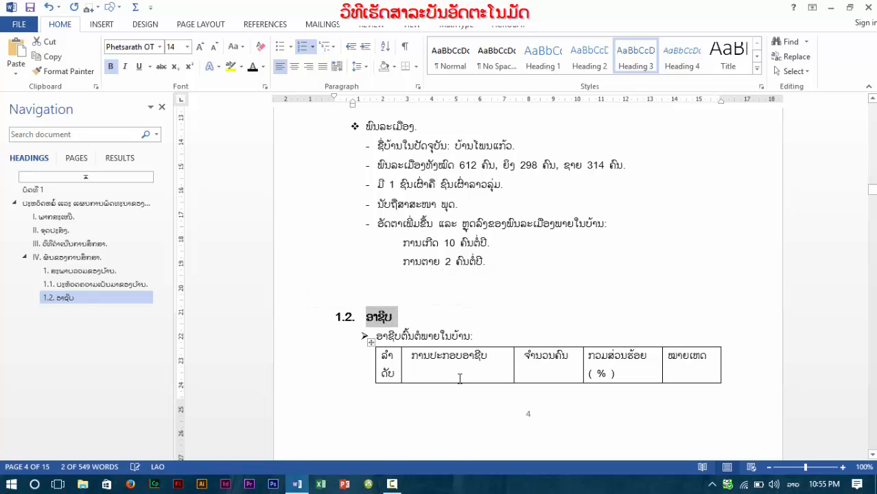
scroll(459, 377, "down", 5)
scroll(459, 380, "down", 20)
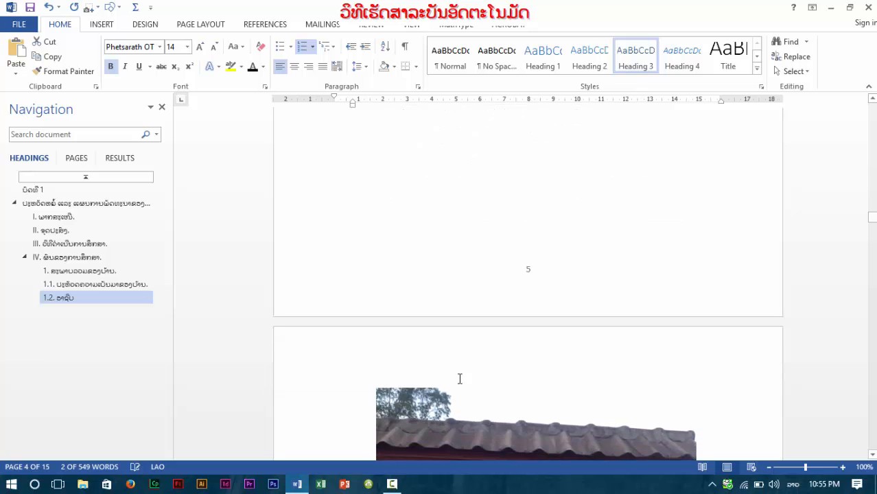
scroll(458, 381, "down", 20)
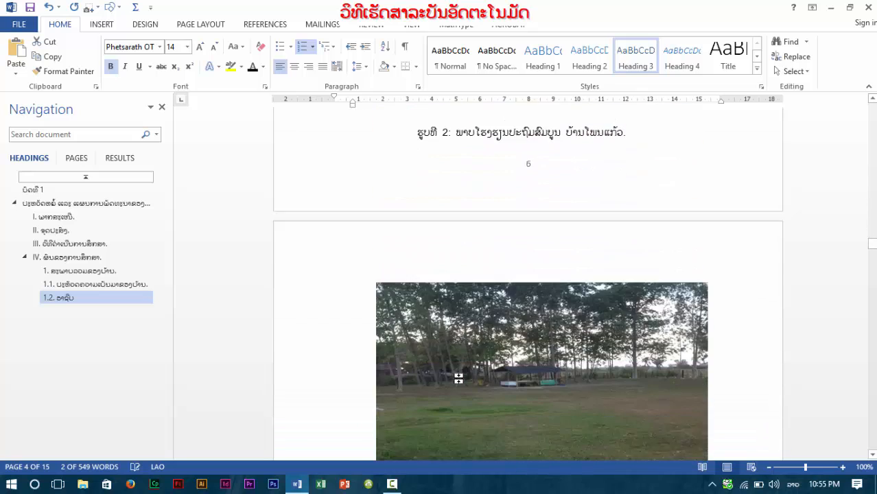
scroll(460, 379, "down", 15)
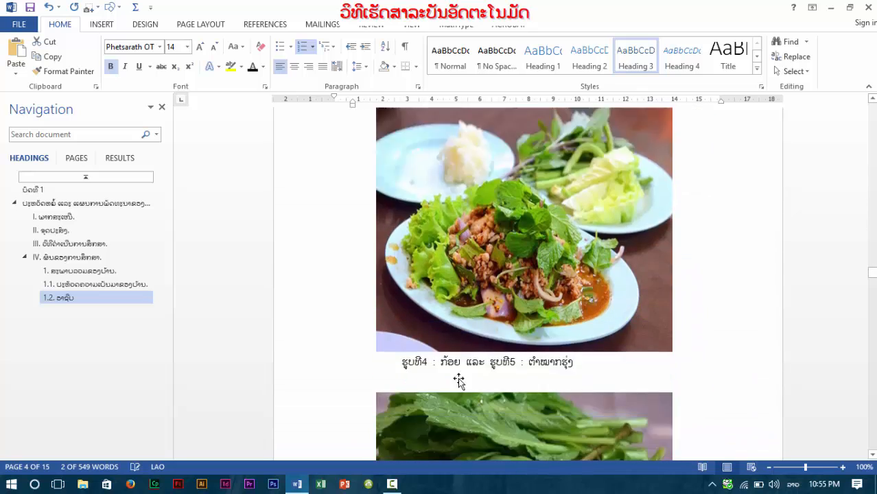
scroll(460, 379, "down", 15)
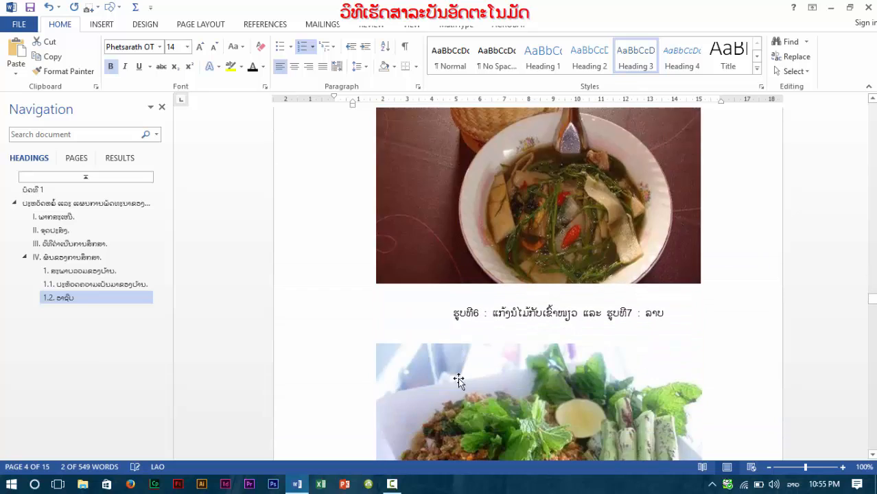
scroll(458, 379, "down", 10)
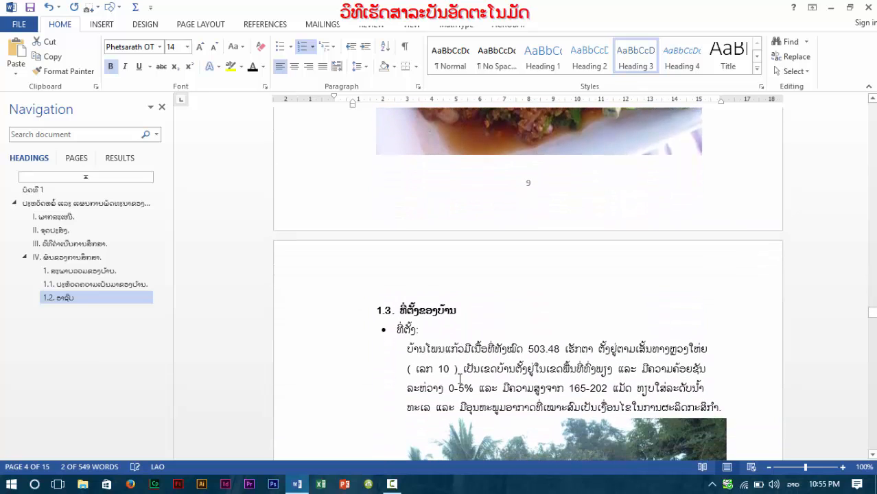
left_click(65, 71)
left_click_drag(465, 310, 337, 310)
left_click(364, 313)
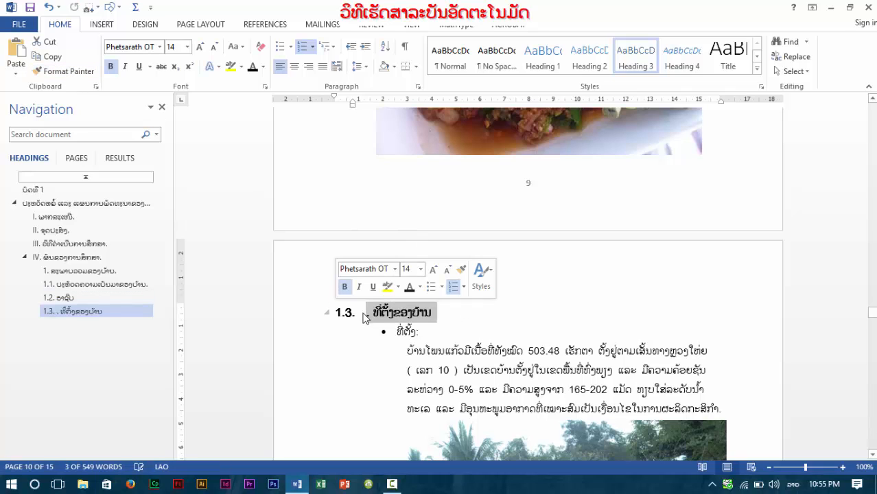
key("BackSpace")
key("BackSpace")
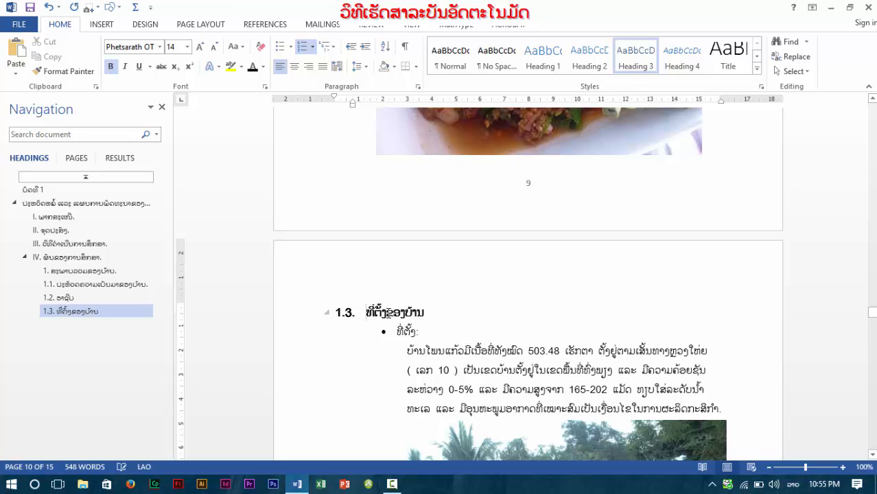
Copy the ທີ່ຕັ້ງຂອງບ້ານ heading's formatting to the ເລື່ອງບອກເລົ່າຕ່າງໆ title and delete its duplicate hand-typed 1.4. number.
left_click_drag(428, 313, 299, 310)
scroll(464, 381, "down", 4)
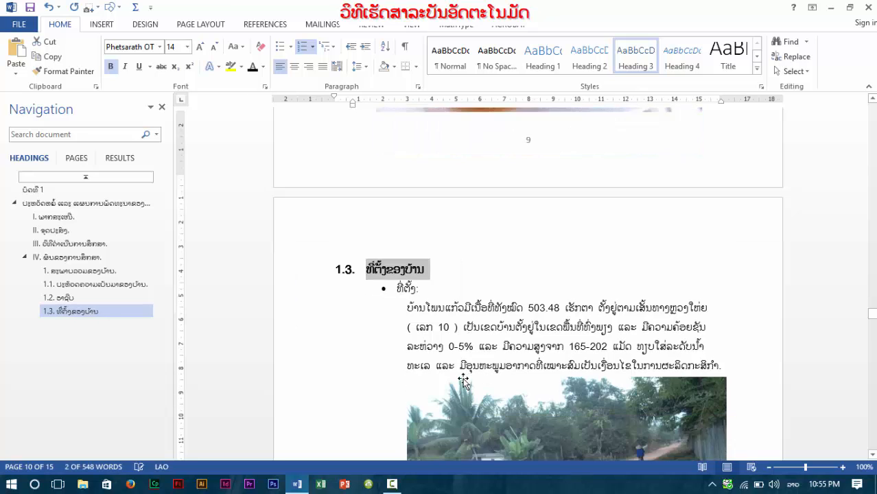
scroll(464, 381, "down", 20)
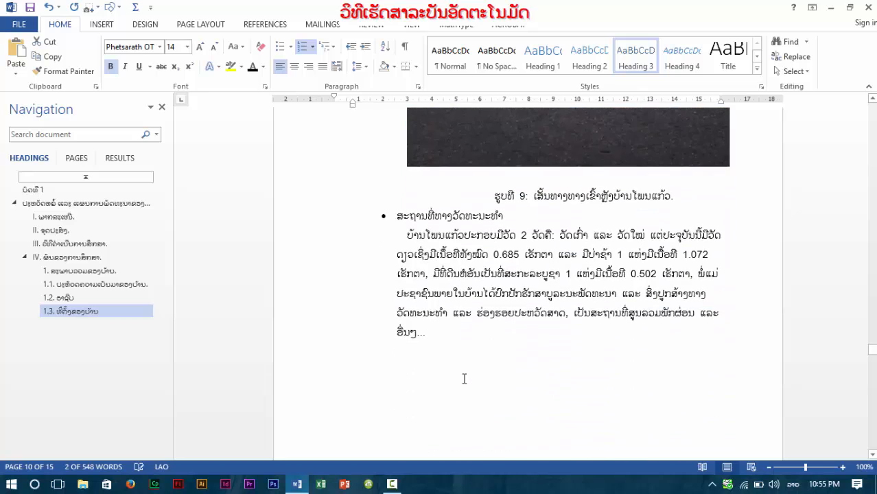
scroll(464, 379, "down", 20)
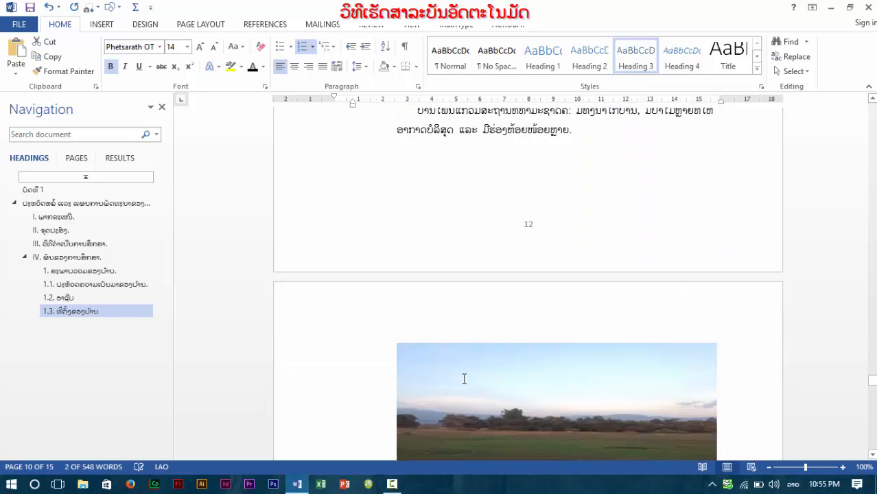
scroll(464, 381, "down", 15)
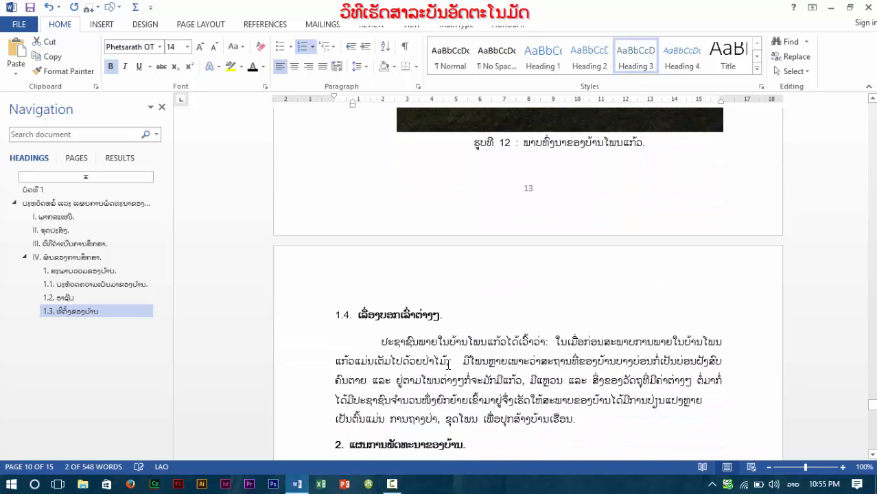
left_click(88, 73)
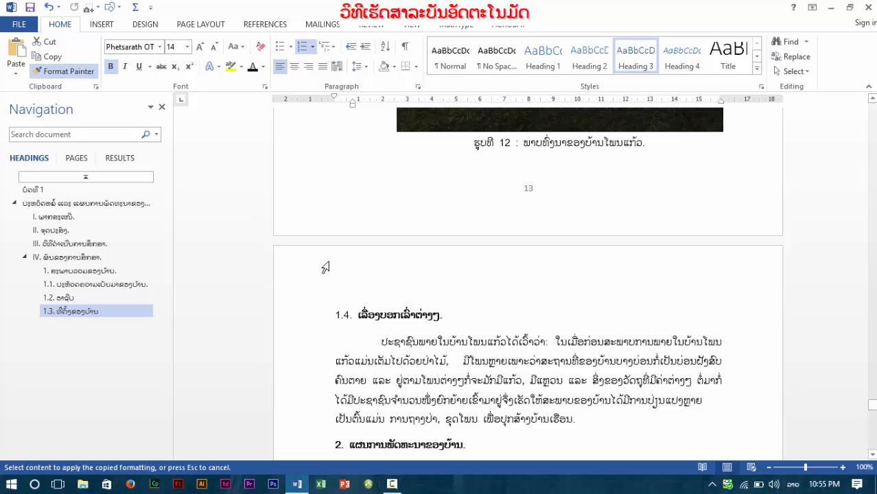
left_click_drag(447, 316, 293, 313)
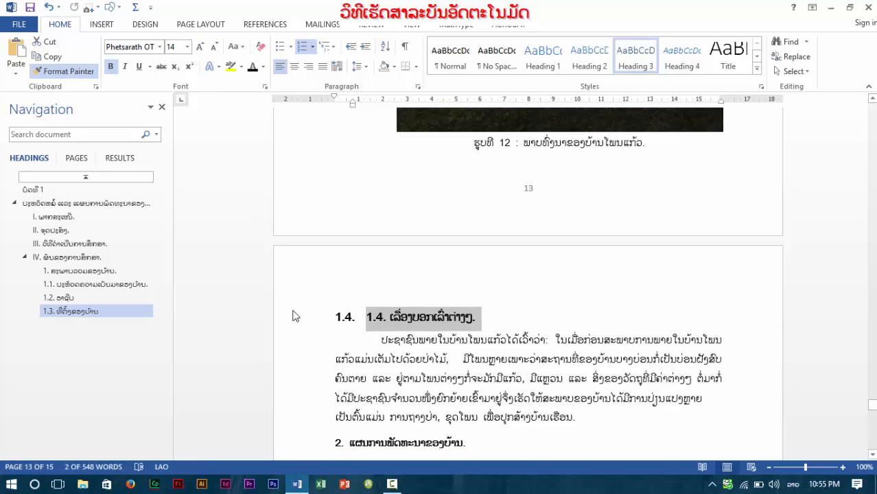
left_click(367, 317)
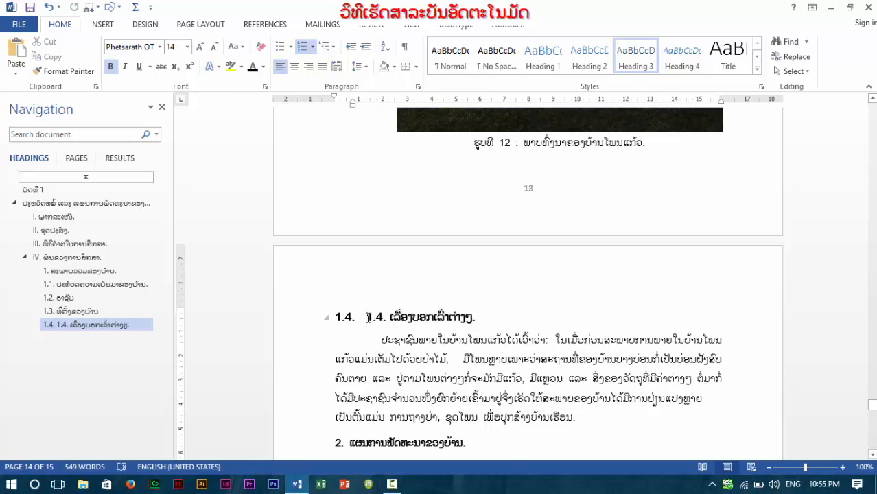
key("Delete")
key("Delete")
key("Delete")
key("Delete")
key("Delete")
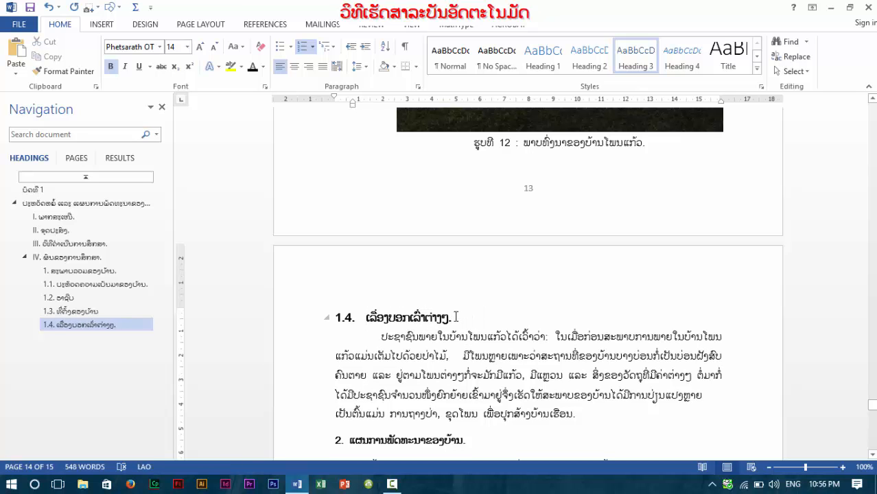
Copy the ສະພາບລວມຂອງບ້ານ heading's formatting to the ແຜນການພັດທະນາຂອງບ້ານ title with Format Painter.
scroll(499, 434, "down", 3)
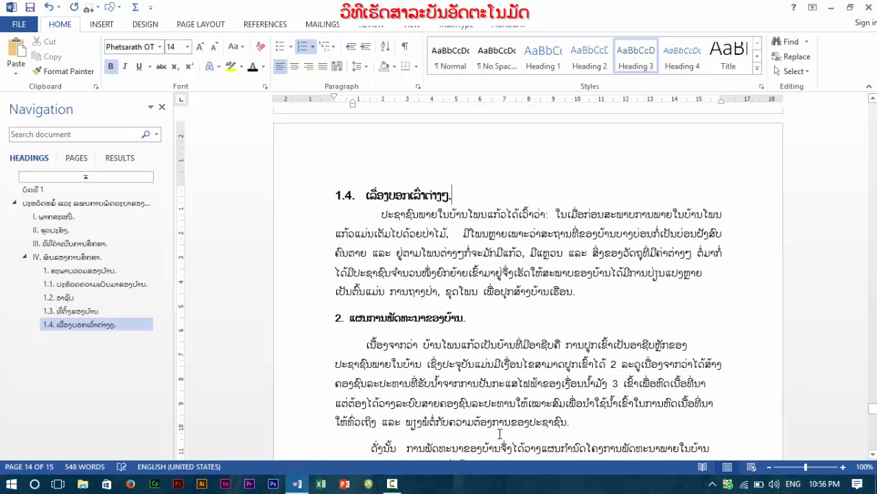
left_click_drag(468, 320, 319, 324)
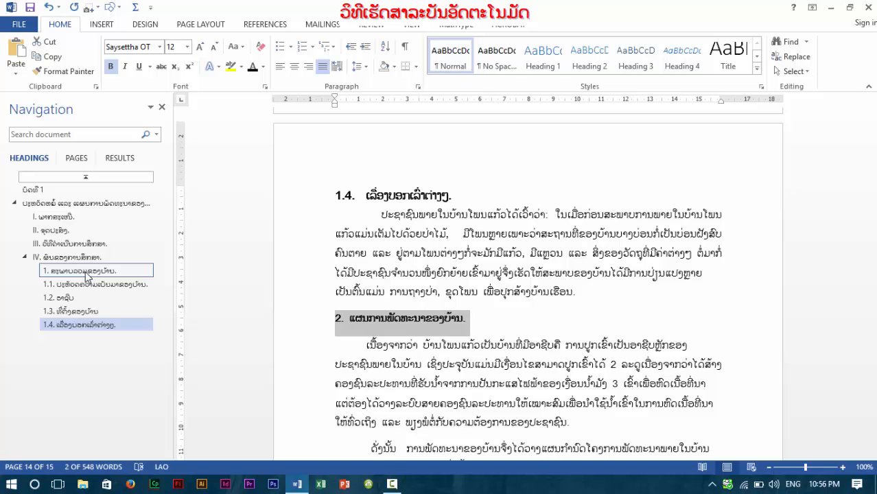
left_click(86, 275)
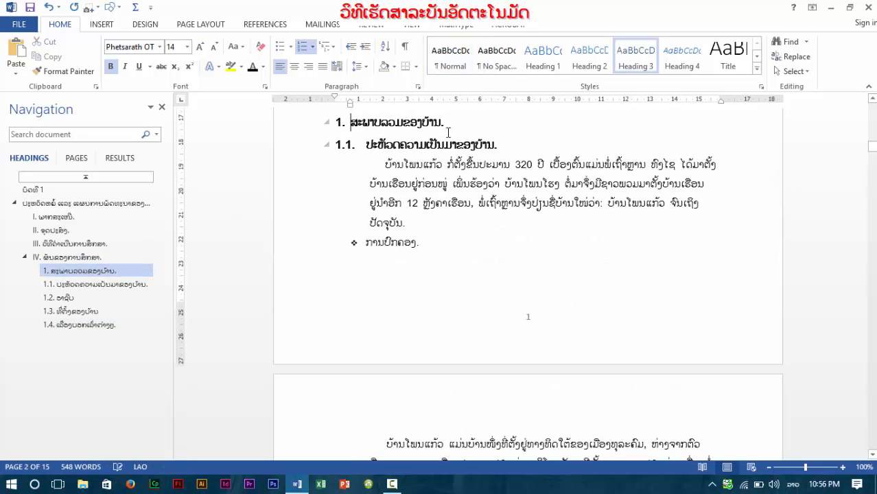
left_click_drag(446, 125, 350, 118)
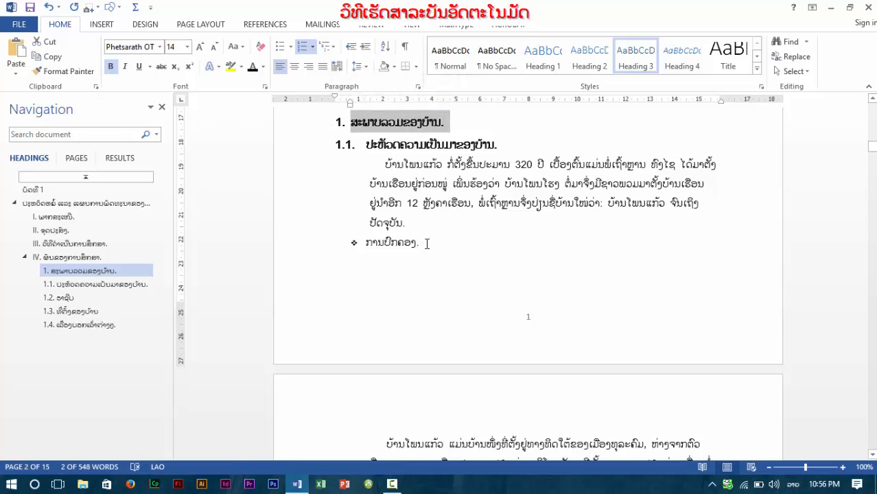
scroll(427, 244, "down", 20)
scroll(427, 244, "down", 20)
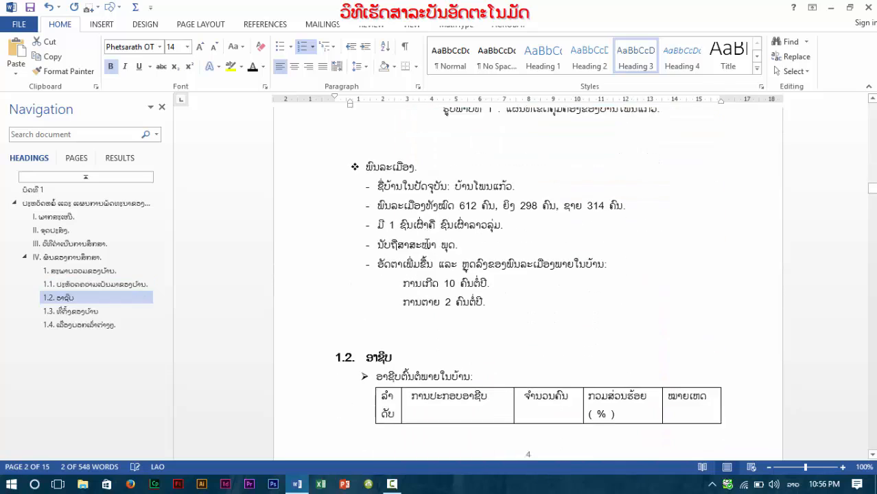
scroll(427, 244, "down", 20)
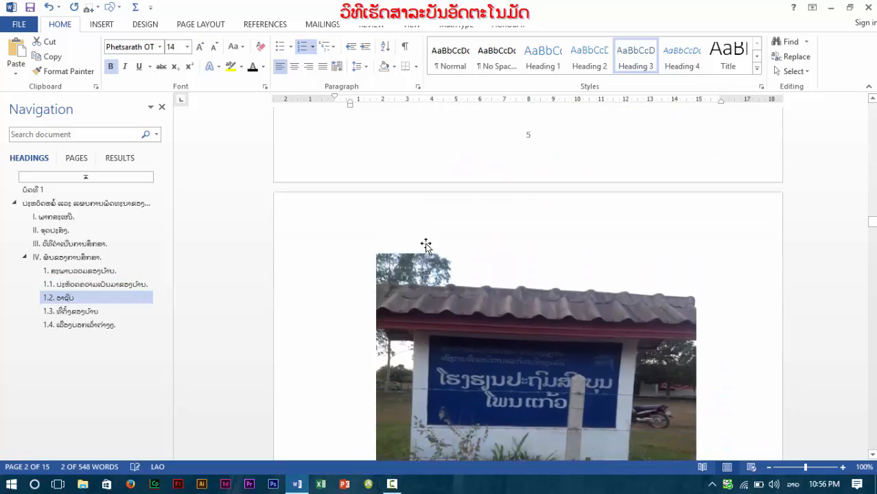
scroll(427, 243, "down", 20)
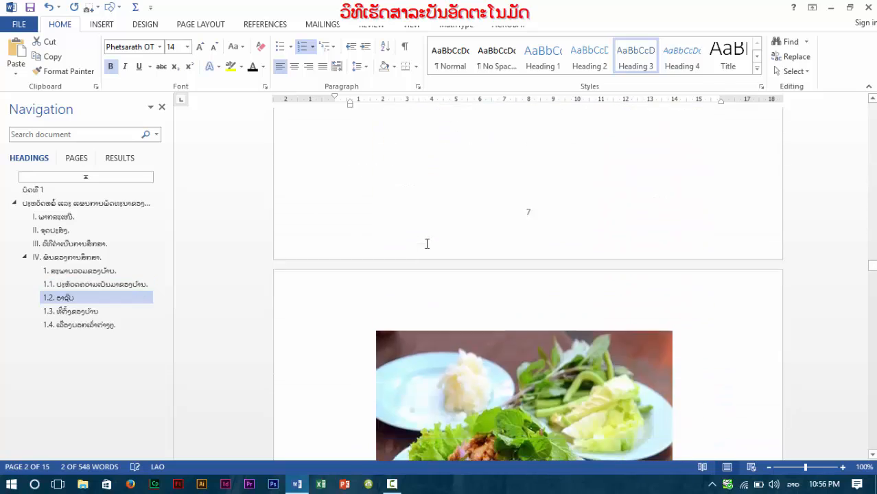
scroll(427, 243, "down", 20)
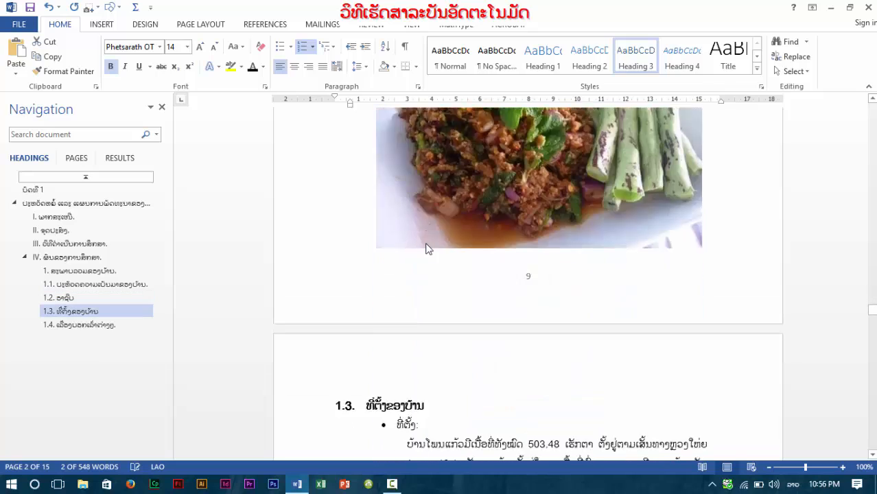
scroll(426, 243, "down", 20)
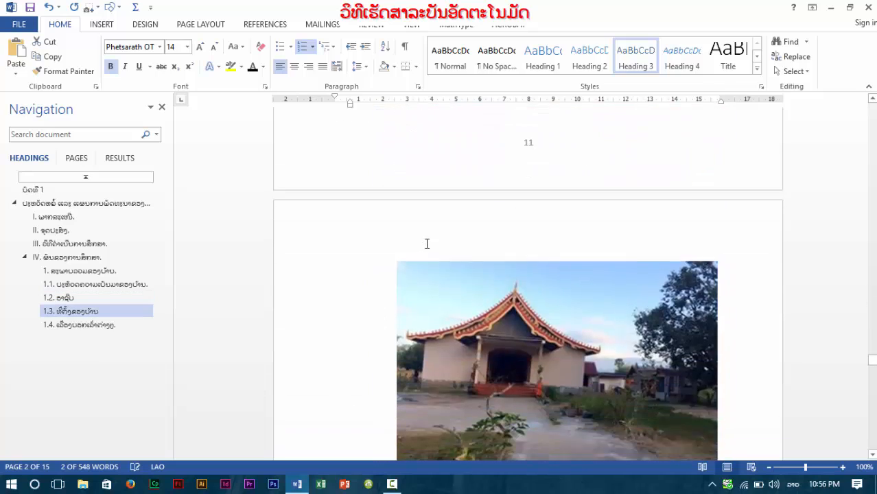
scroll(427, 244, "down", 20)
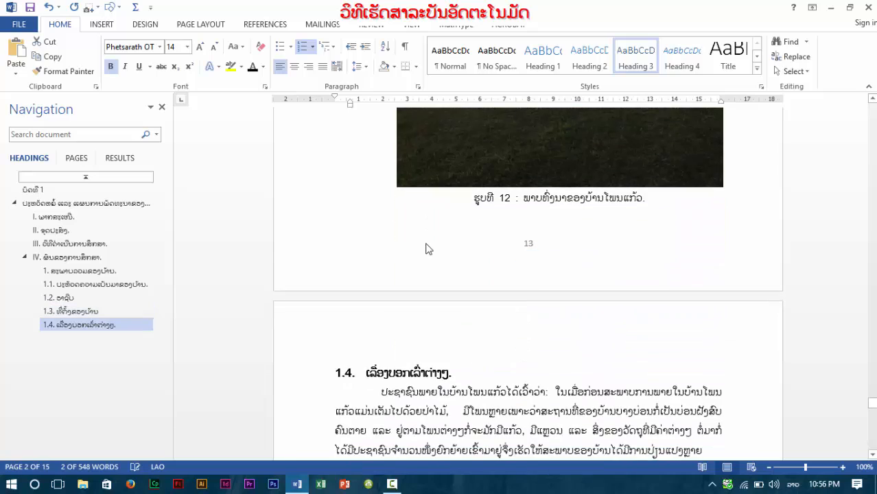
scroll(427, 244, "up", 1)
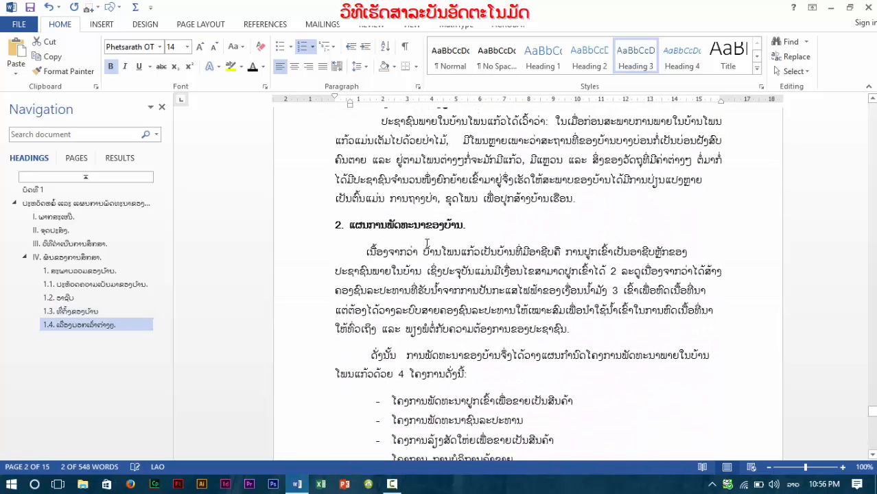
left_click(60, 74)
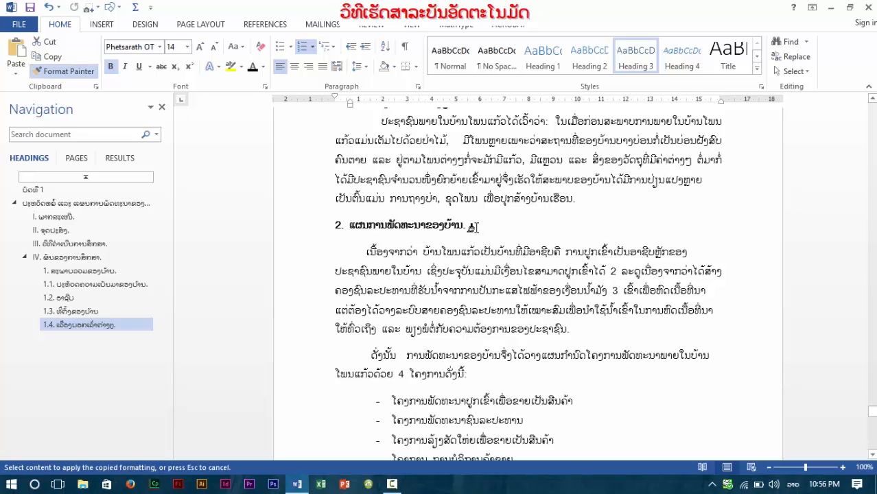
left_click_drag(472, 226, 302, 229)
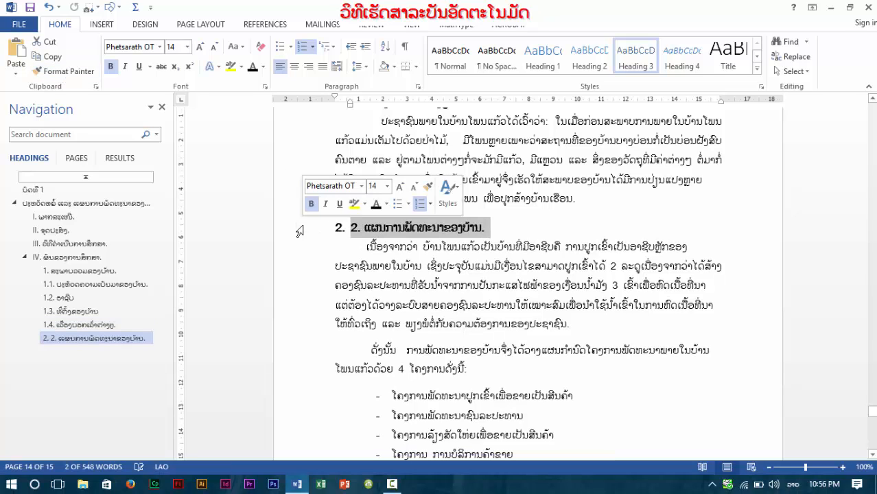
Delete the duplicate hand-typed 2. number and leftover space before the ແຜນການພັດທະນາຂອງບ້ານ heading text.
left_click(351, 230)
key("Delete")
key("Delete")
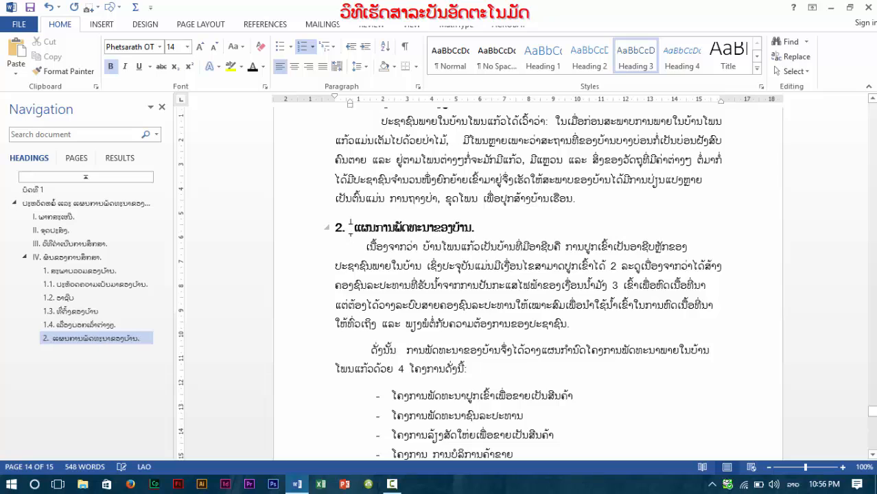
key("Delete")
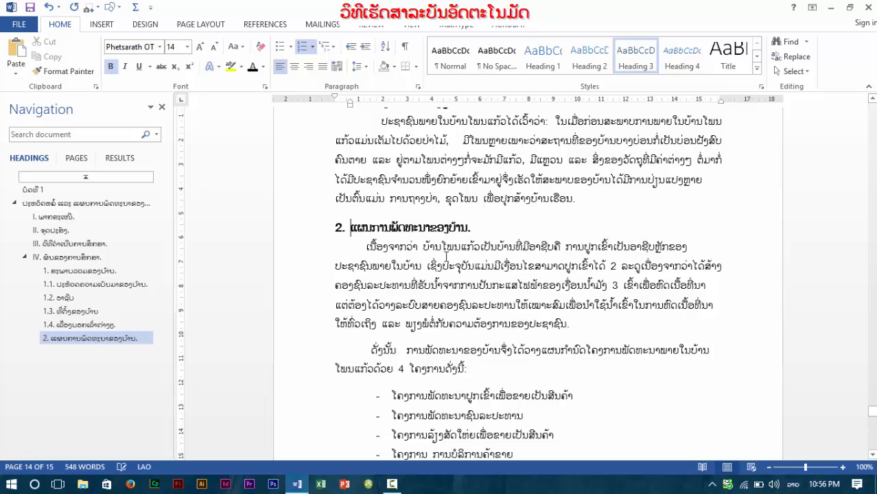
Look through the rest of the document for further titles to style, and return to the cover page.
key("Down")
key("Down")
key("Down")
key("Down")
key("Down")
key("Down")
key("Down")
key("Down")
key("Down")
key("Down")
key("Down")
key("Down")
key("Down")
key("Down")
key("Down")
key("Down")
key("Down")
key("Down")
key("Down")
key("Down")
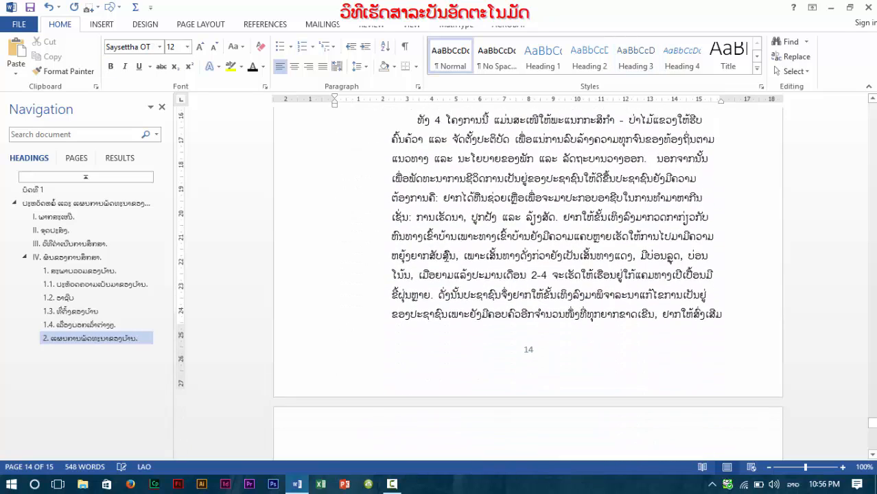
scroll(446, 256, "down", 15)
scroll(446, 258, "up", 10)
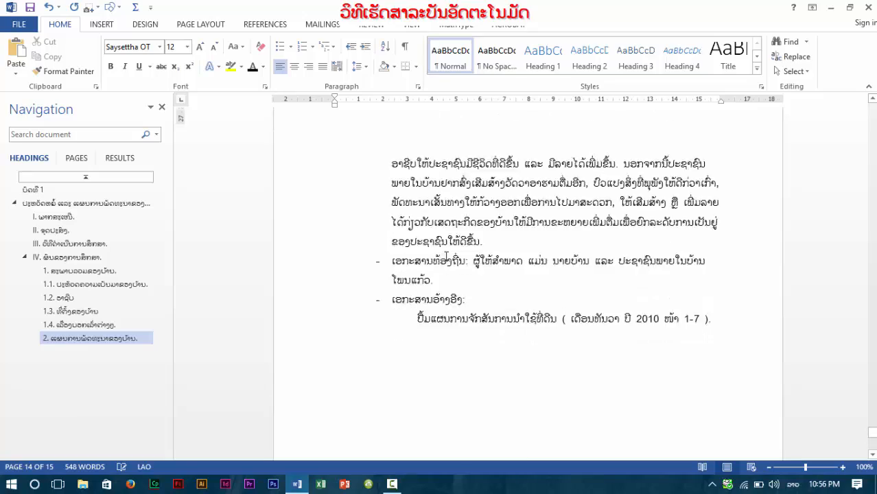
scroll(446, 258, "up", 20)
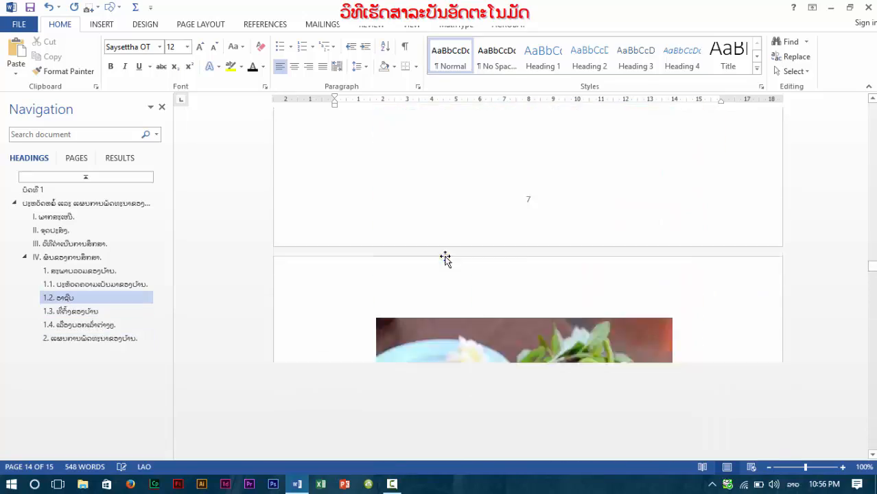
scroll(446, 258, "up", 20)
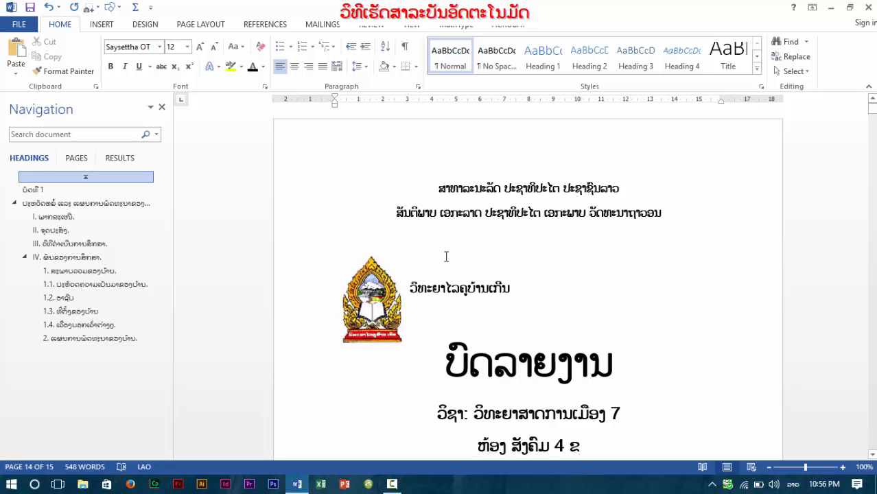
scroll(446, 257, "down", 10)
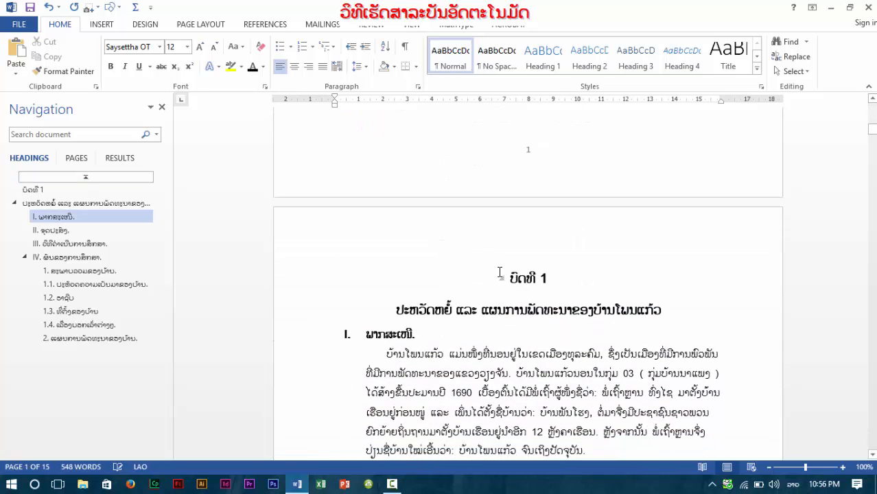
left_click(510, 253)
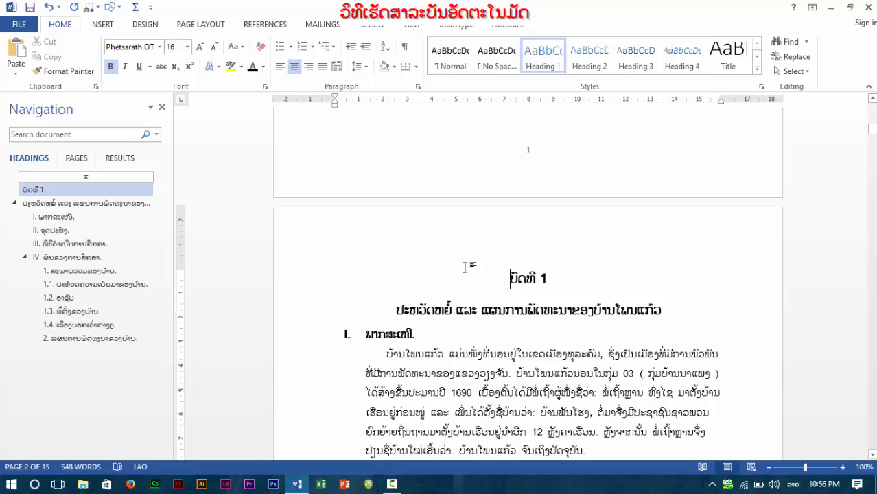
key("Return")
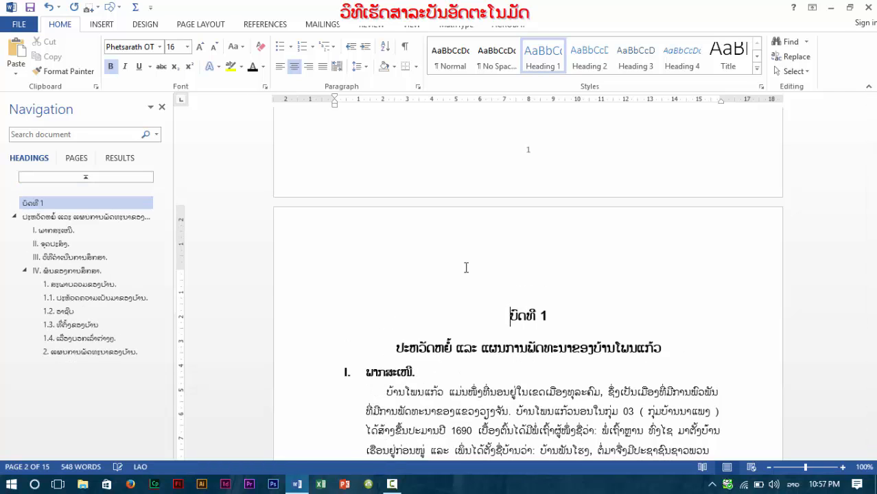
key("Up")
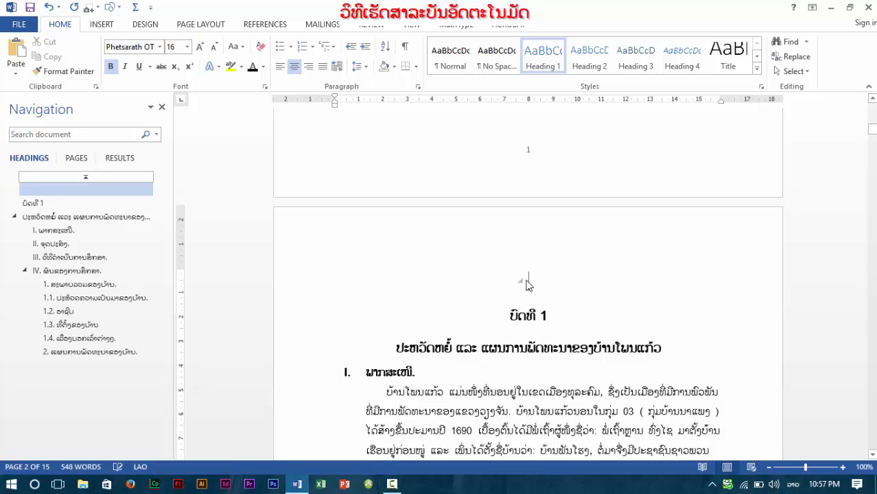
key("BackSpace")
key("alt+shift")
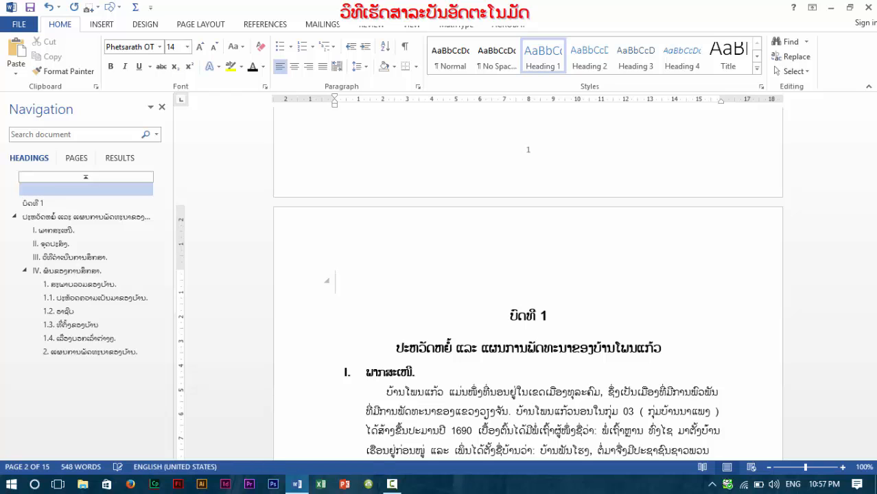
key("ctrl+z")
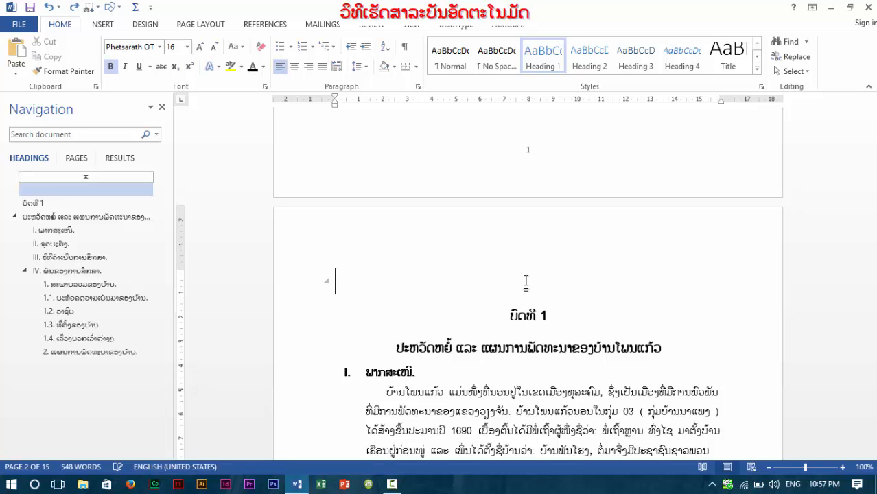
key("ctrl+e")
key("Delete")
scroll(526, 282, "down", 1)
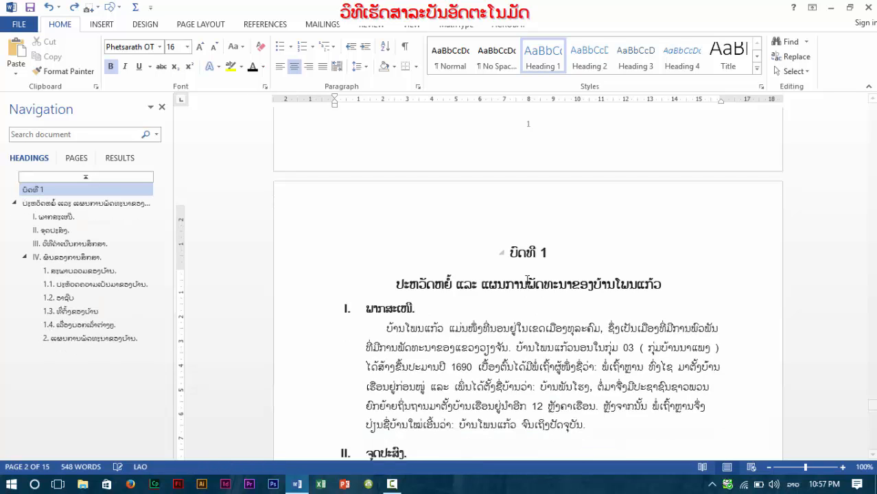
key("ctrl+z")
key("ctrl+Home")
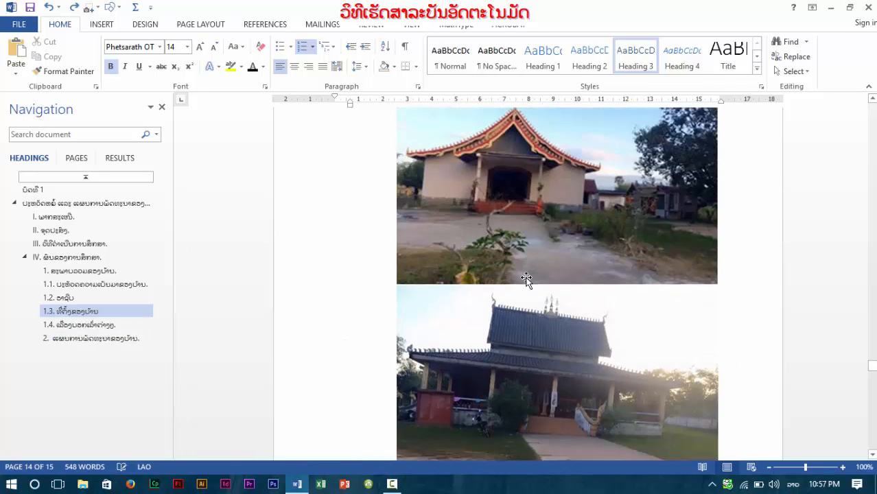
Insert an empty line above the ບົດທີ 1 title and place the cursor in it.
scroll(527, 277, "down", 15)
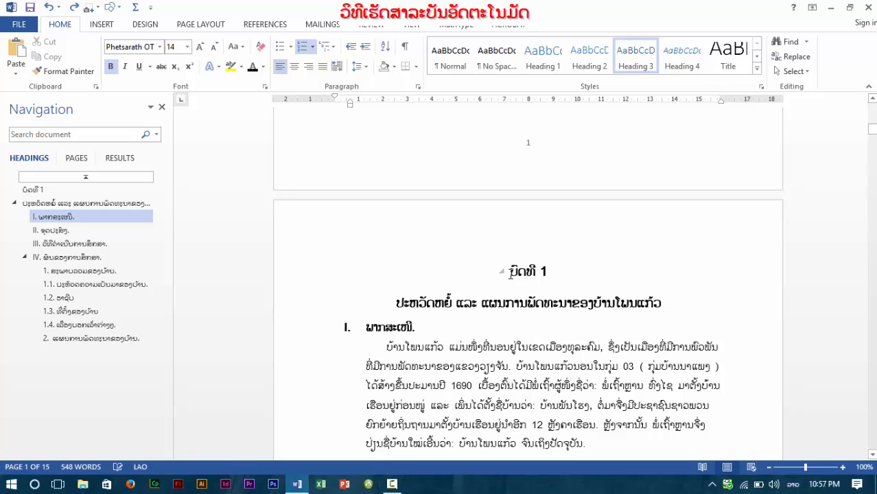
left_click(510, 272)
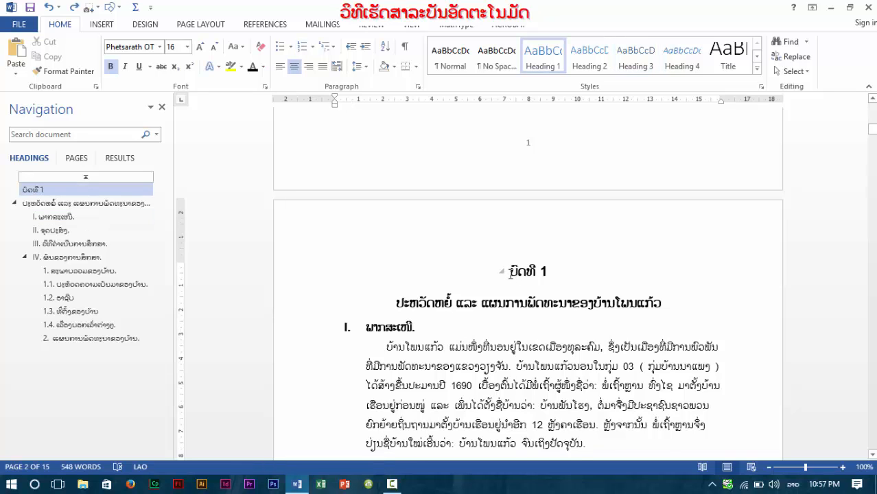
key("Return")
left_click(510, 274)
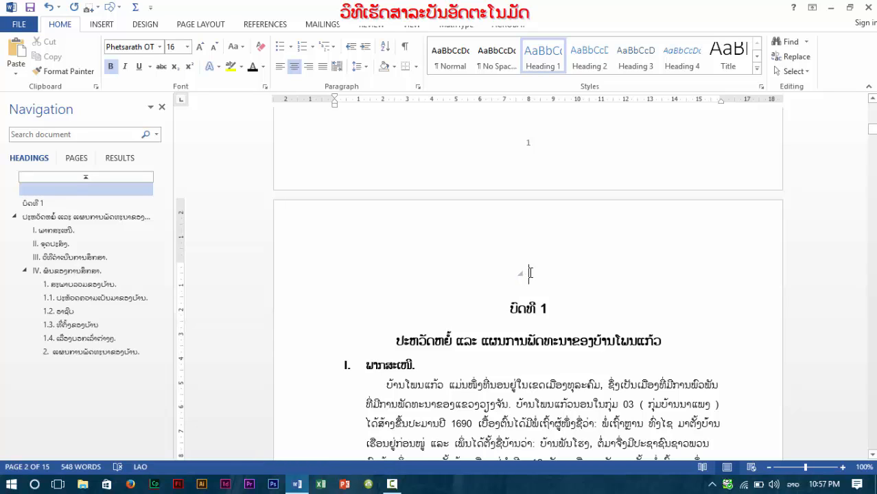
Insert the built-in Automatic Table 1 table of contents on the empty line above ບົດທີ 1.
left_click(213, 26)
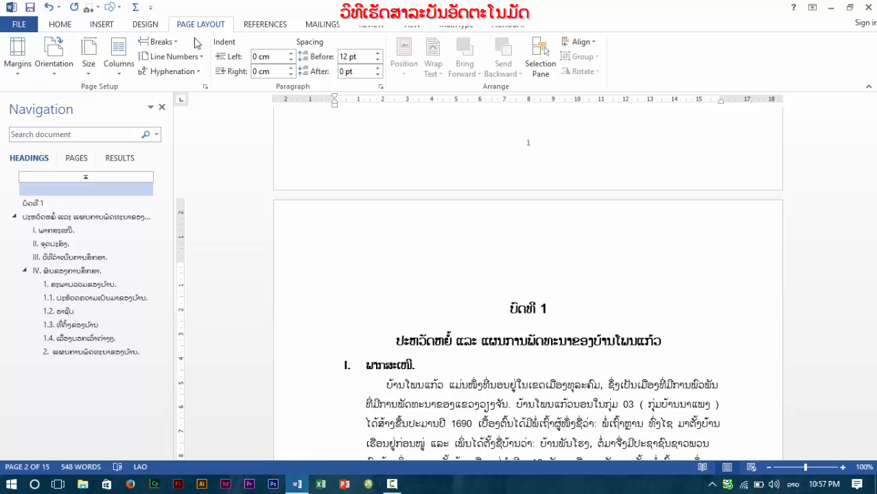
left_click(256, 28)
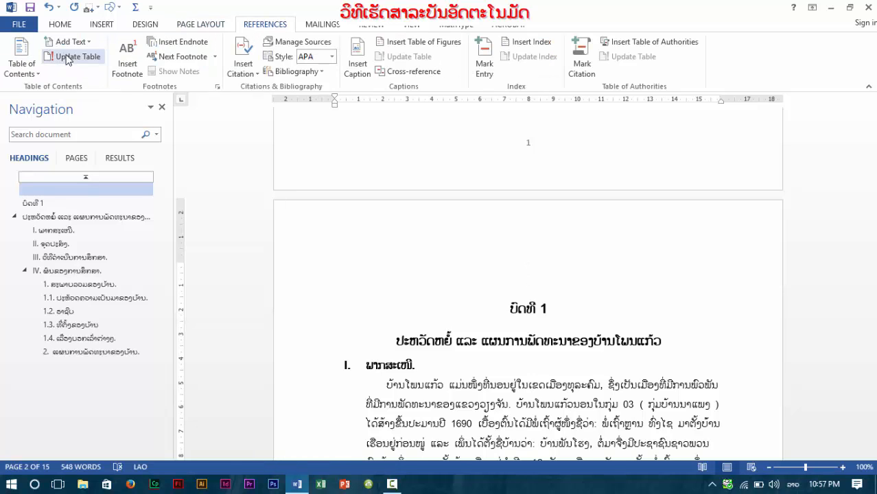
left_click(36, 68)
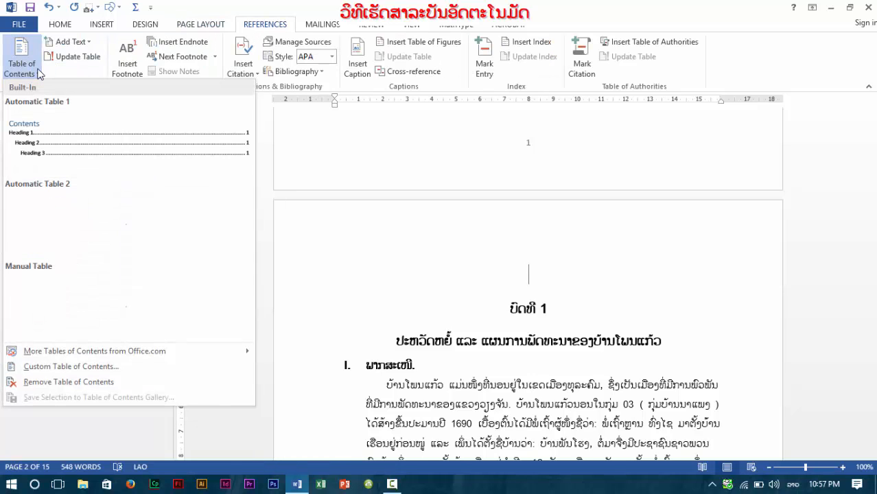
left_click(103, 145)
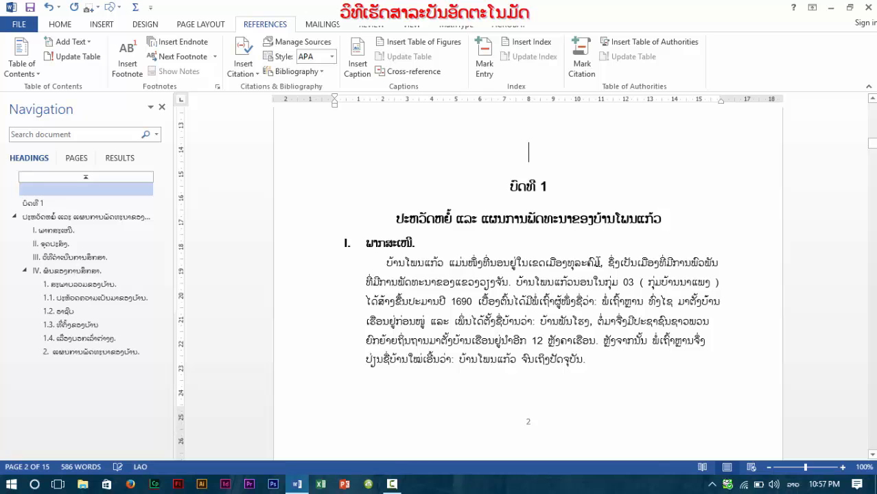
scroll(597, 260, "up", 10)
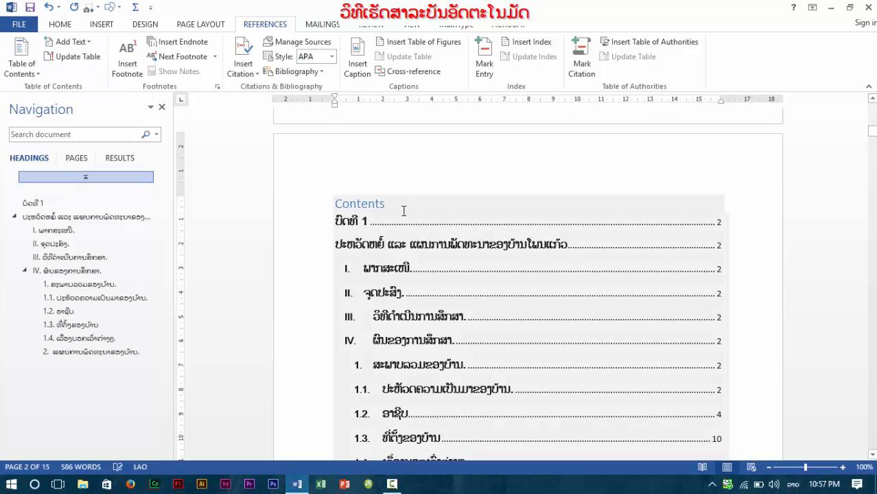
Centre the Contents title of the table of contents and replace its text with the Lao word ສາລະບານ.
left_click_drag(389, 203, 334, 206)
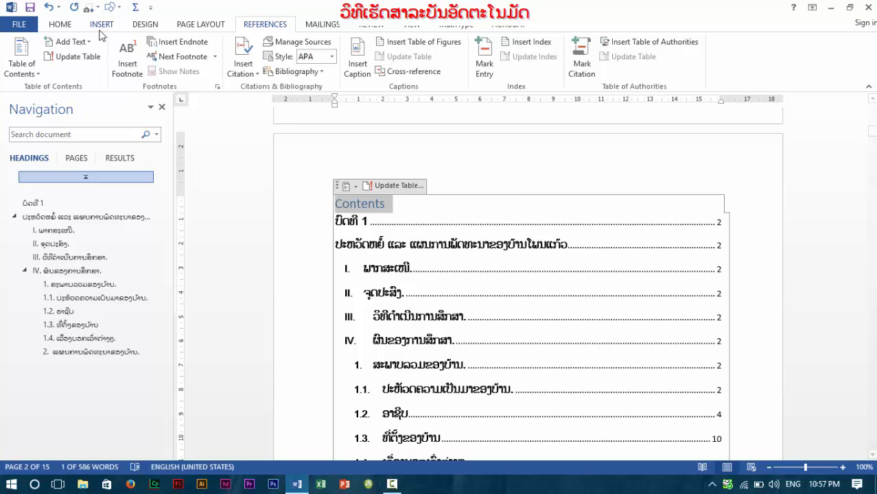
left_click(61, 25)
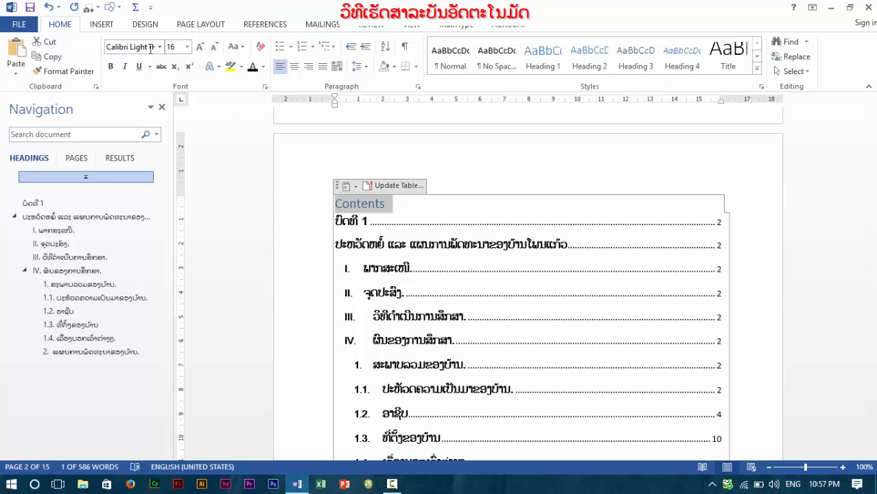
left_click(293, 66)
key("super+space")
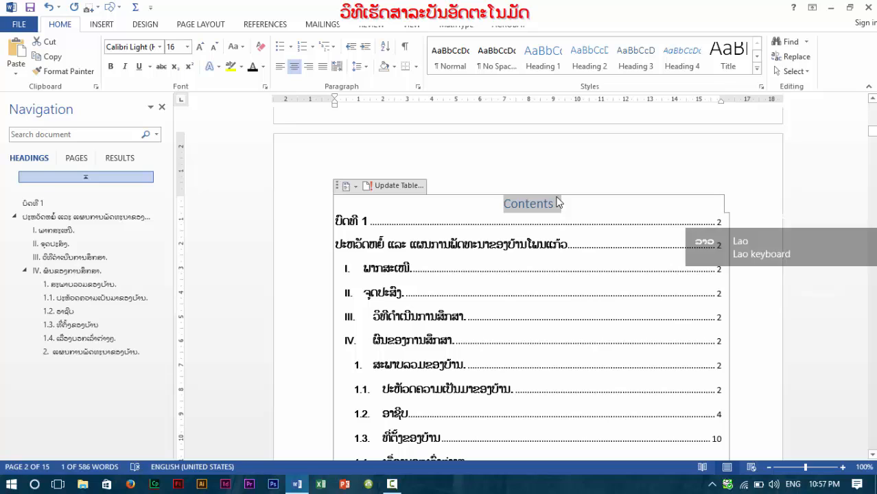
type("ສາລະບ")
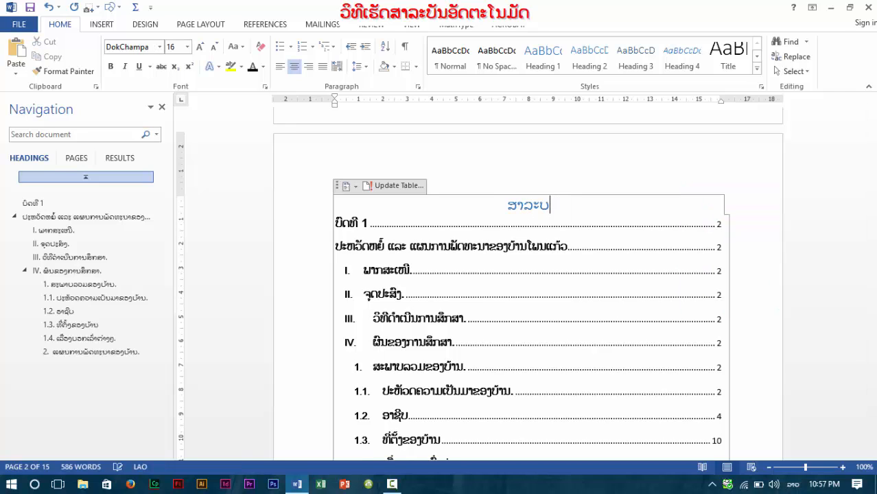
type("ານ")
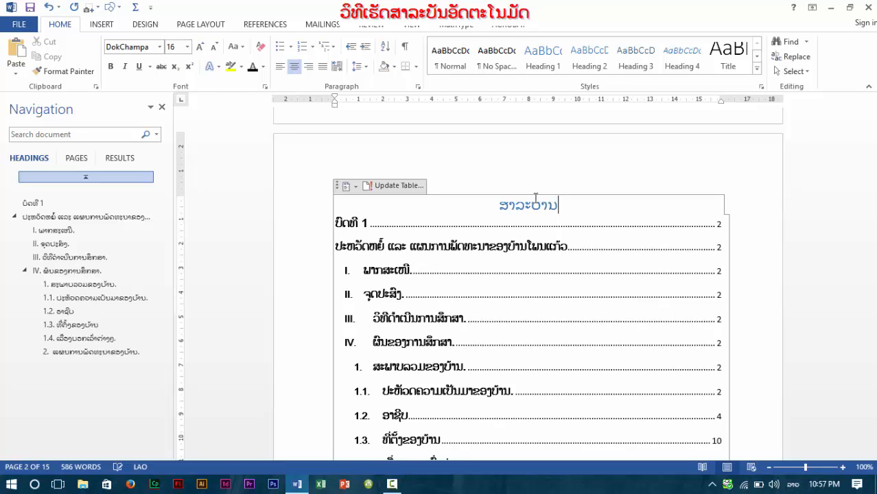
Format the ສາລະບານ title in black, bold Phetsarath OT.
double_click(536, 197)
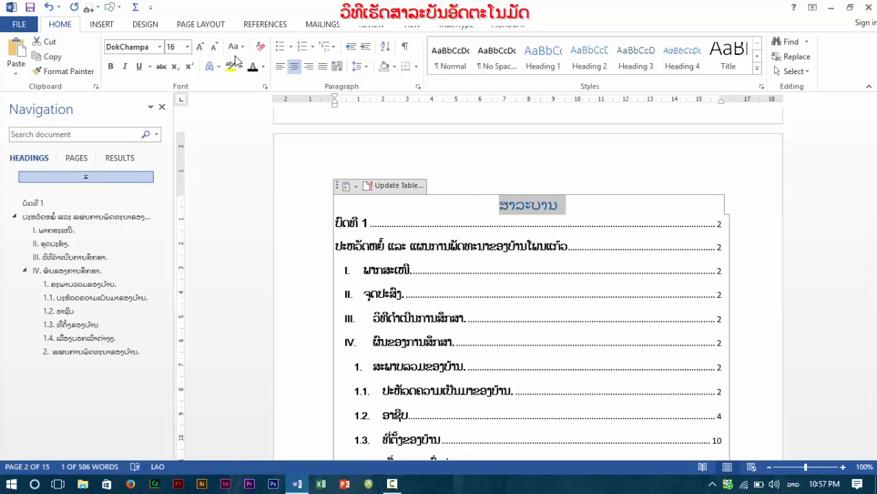
left_click(160, 47)
left_click(153, 153)
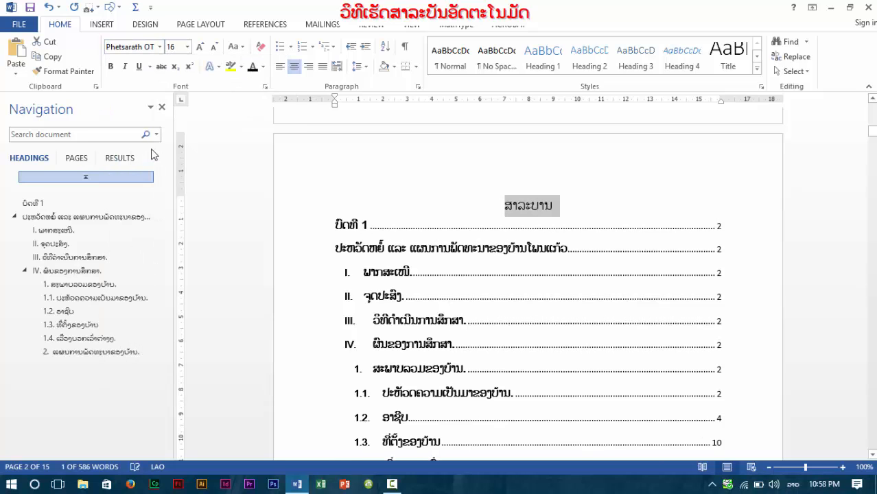
left_click(110, 67)
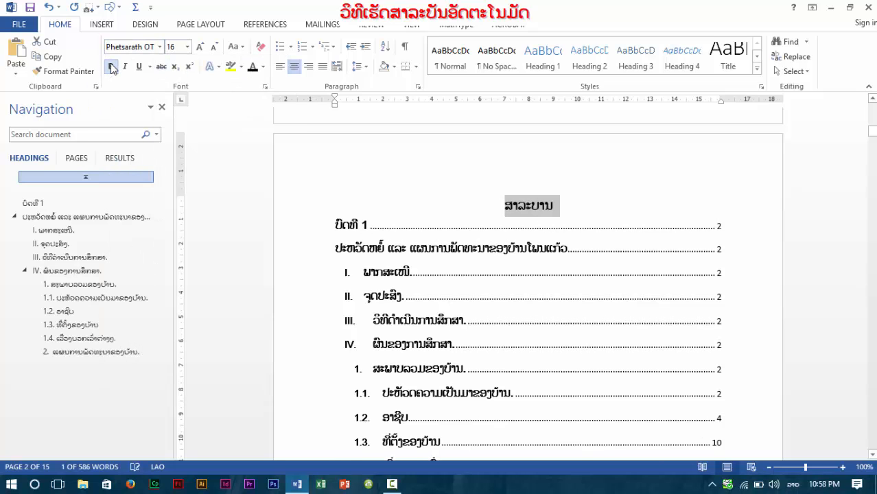
left_click(477, 223)
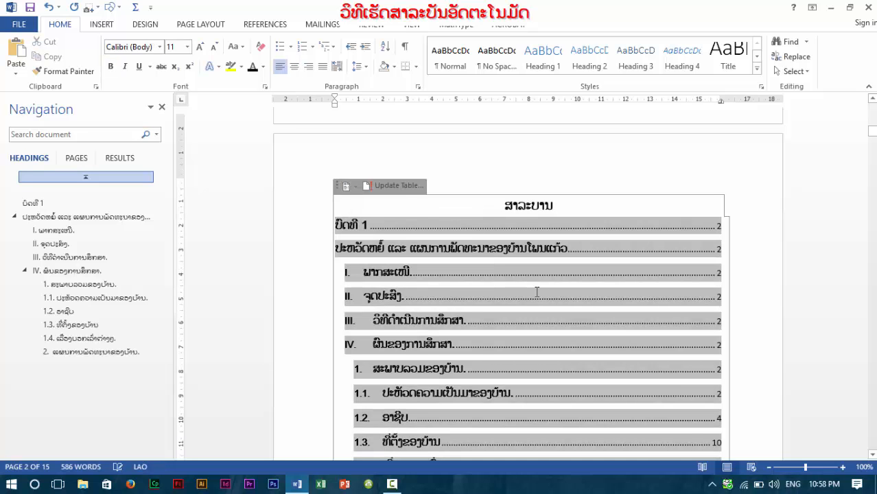
Review the entries and page numbers of the table of contents down to the start of chapter ບົດທີ 1.
scroll(537, 292, "down", 3)
scroll(537, 292, "down", 5)
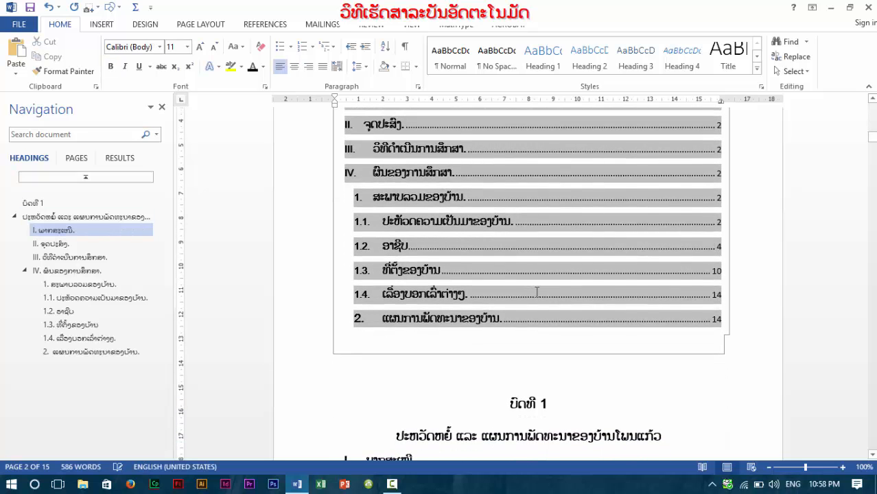
scroll(537, 292, "down", 3)
scroll(537, 292, "up", 8)
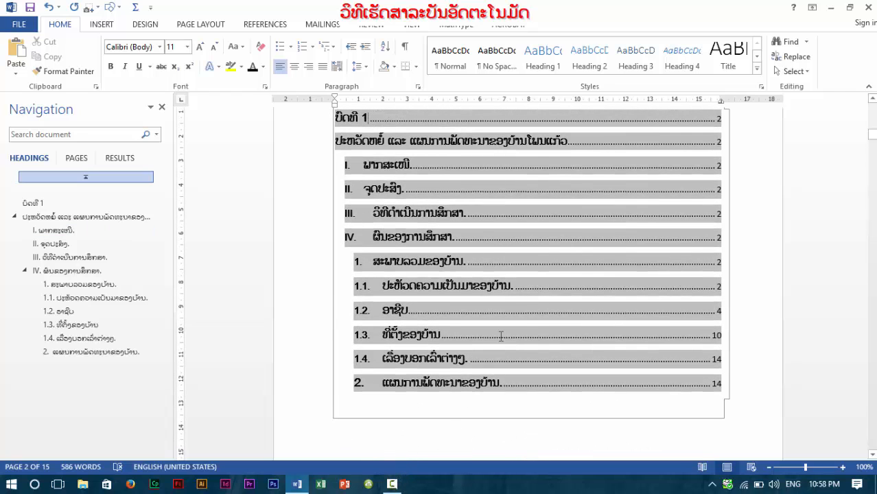
scroll(430, 437, "up", 1)
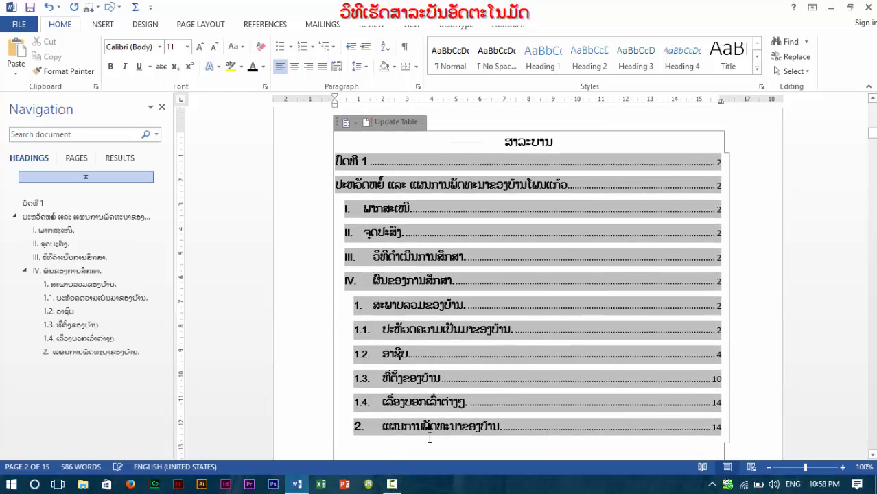
left_click(391, 485)
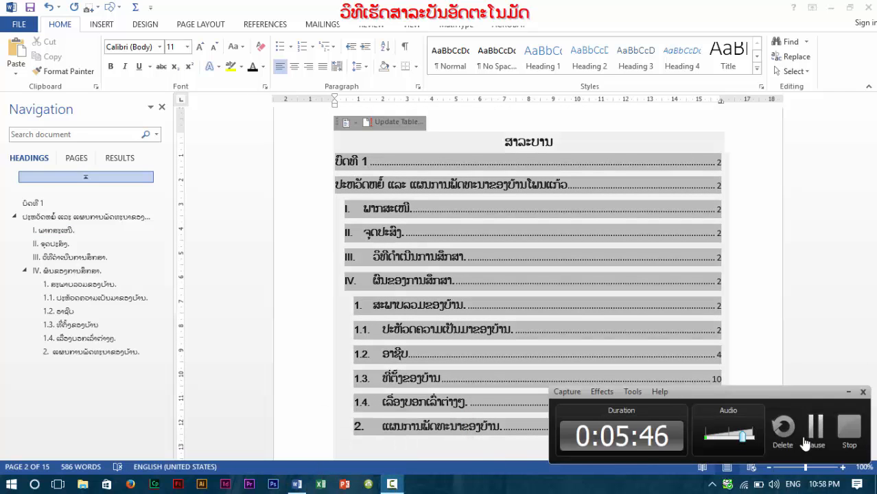